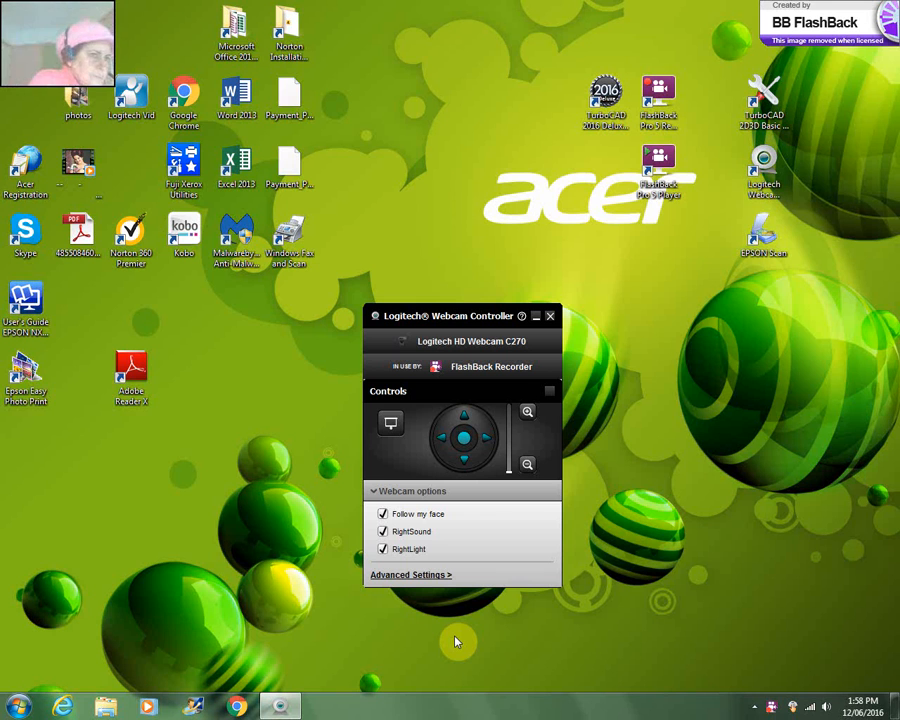
Minimise the webcam controller, launch TurboCAD 2016 Deluxe and dismiss its startup file dialog
click(536, 317)
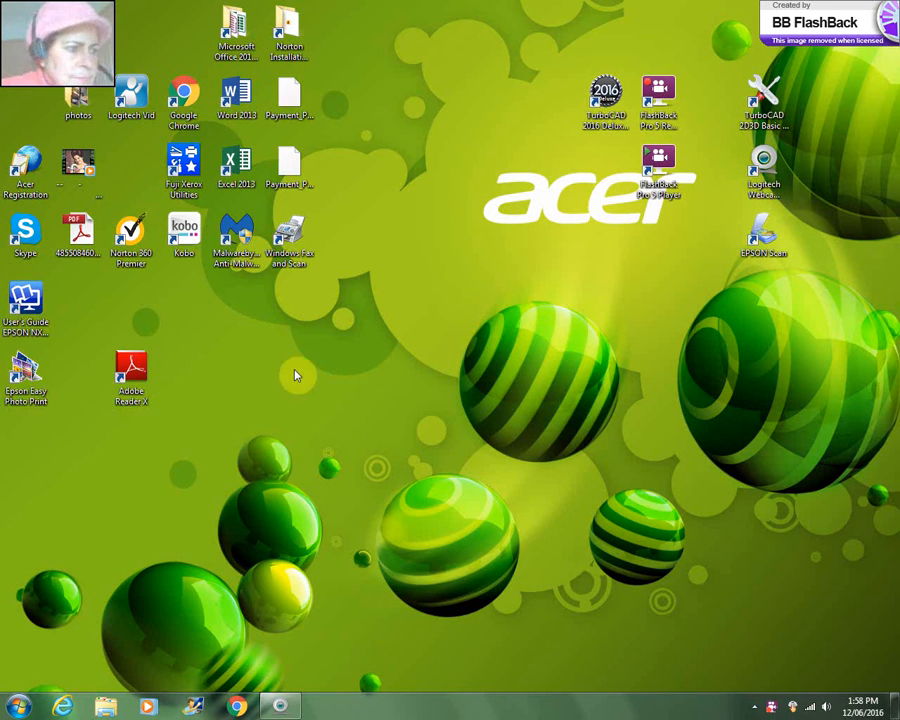
click(607, 92)
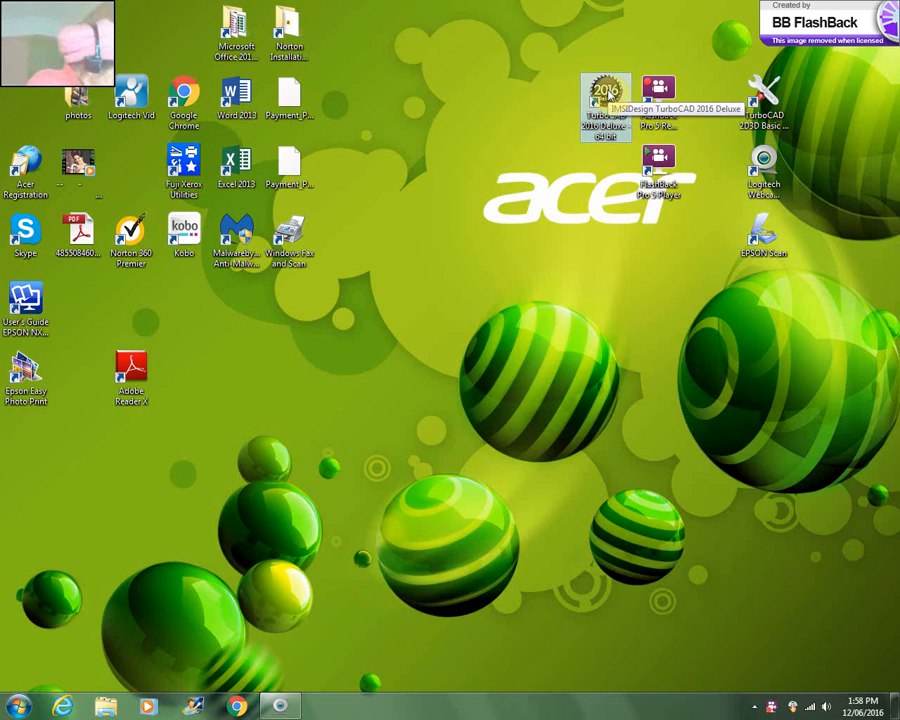
double_click(622, 93)
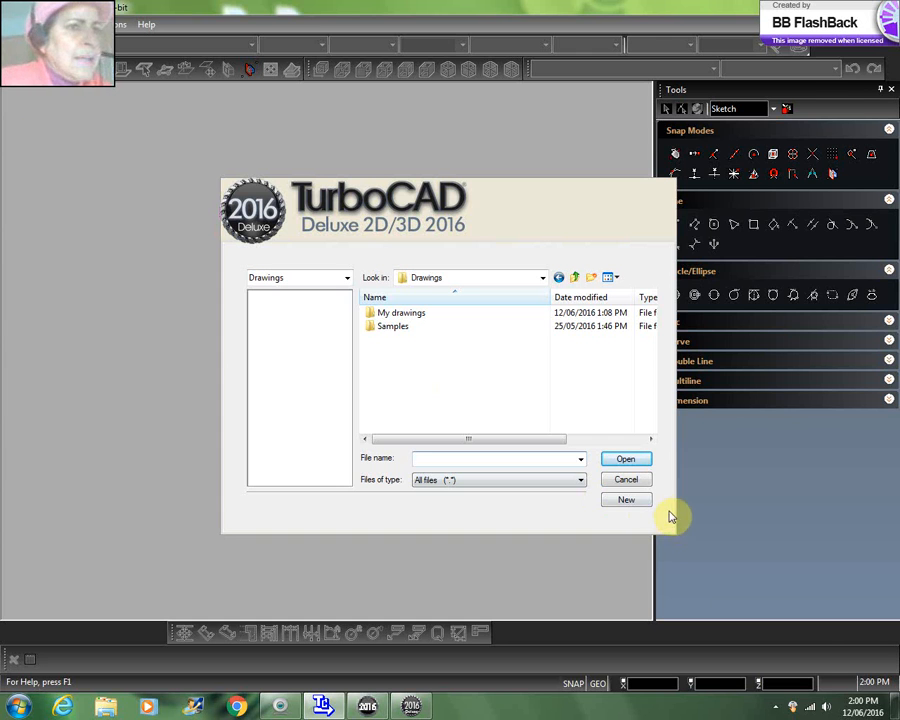
click(630, 480)
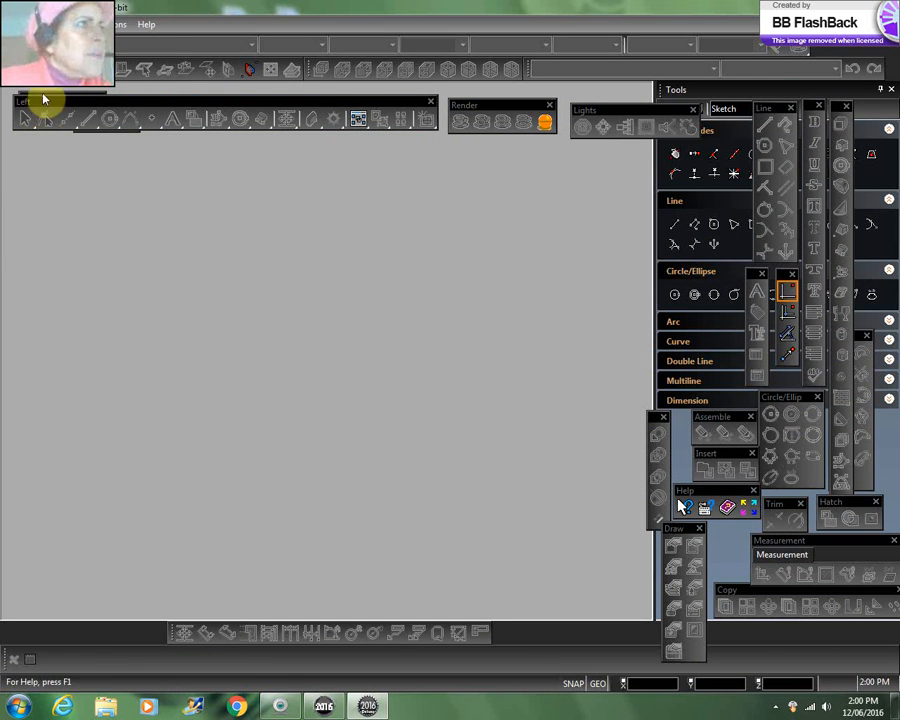
Open the Student_2D template from the Templates folder
click(19, 24)
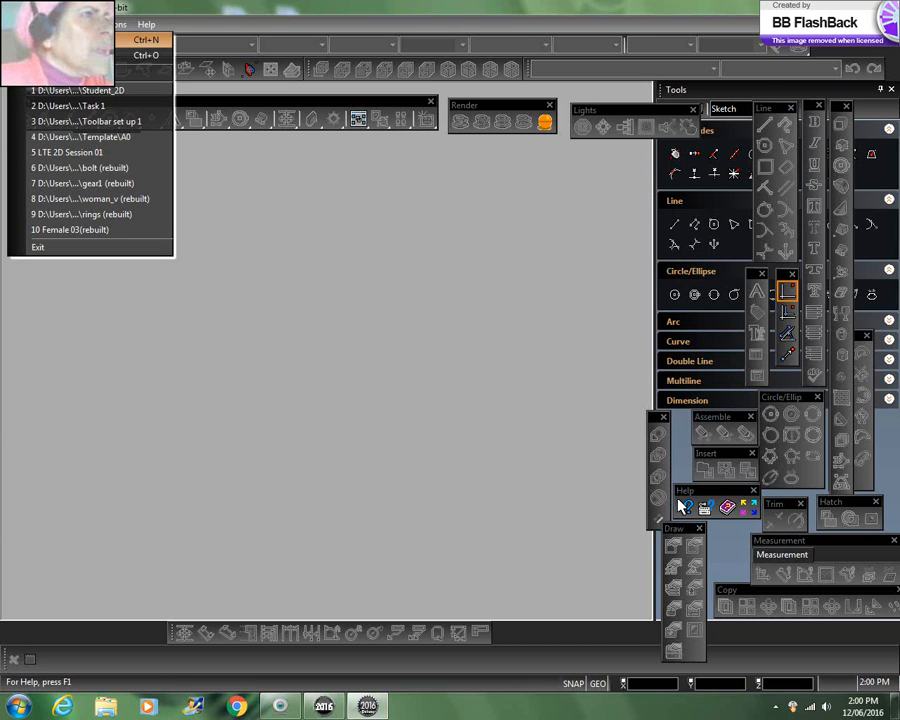
click(60, 55)
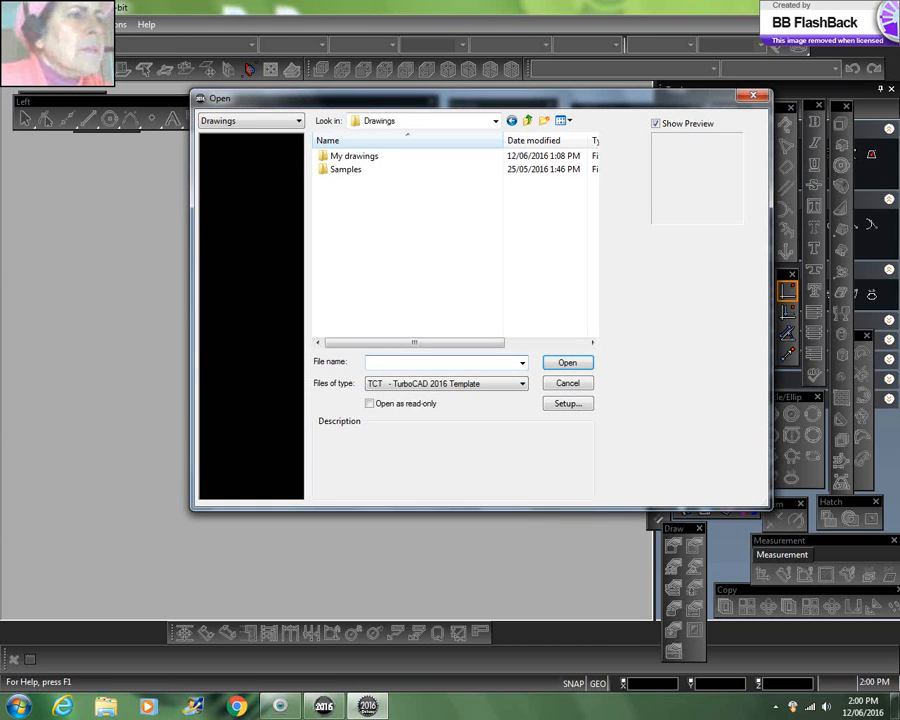
click(300, 121)
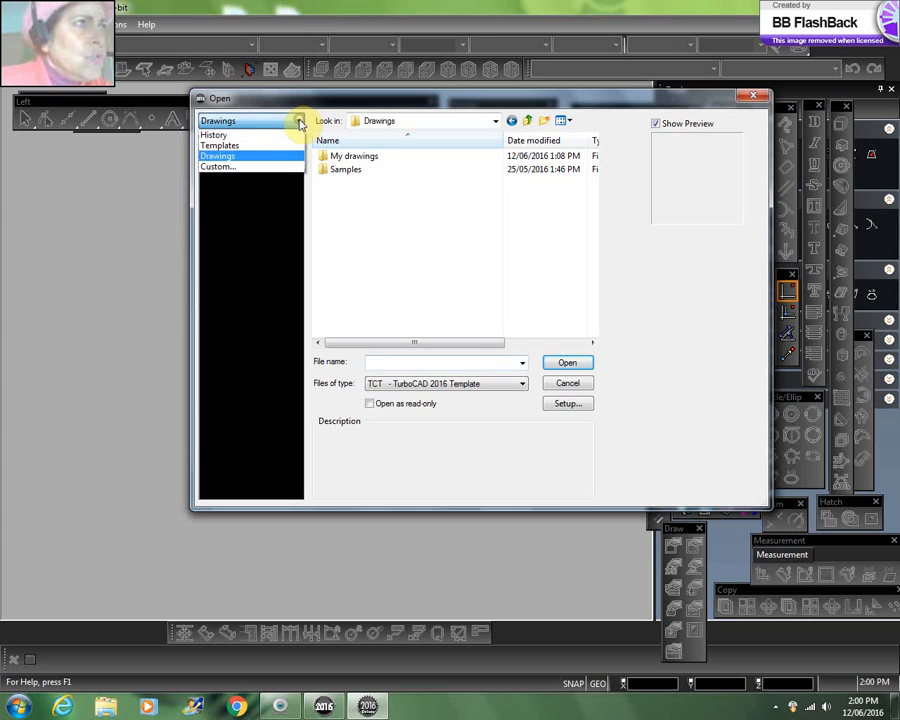
click(232, 146)
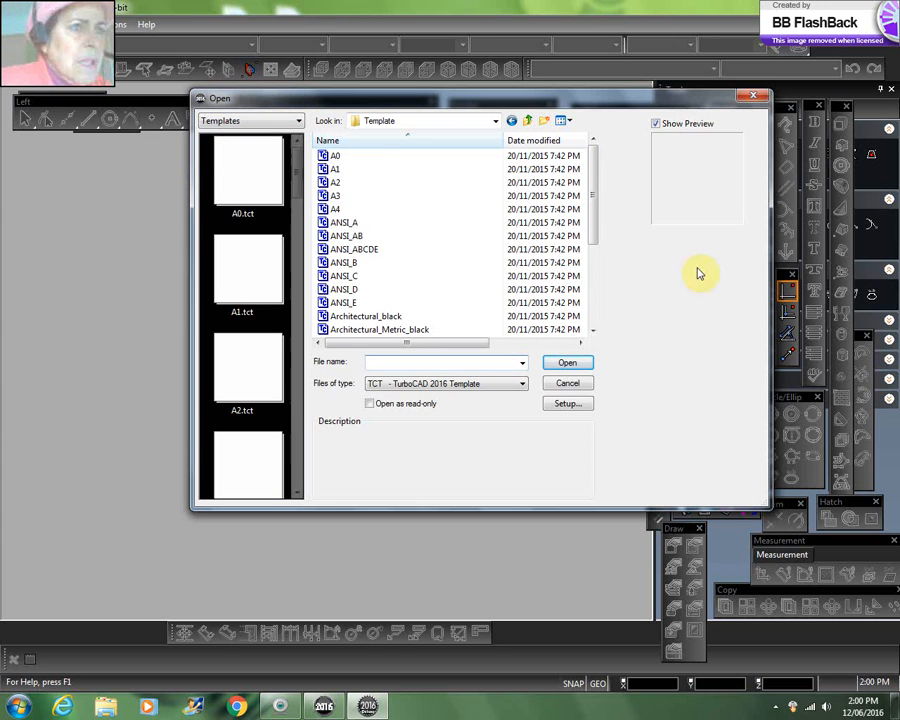
drag(597, 231, 601, 318)
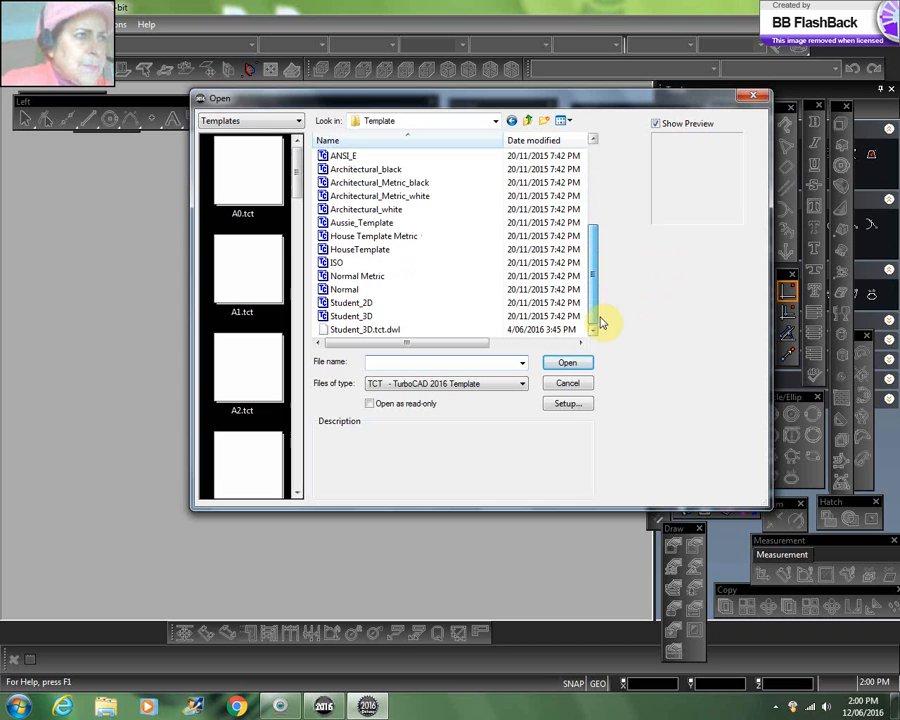
click(349, 305)
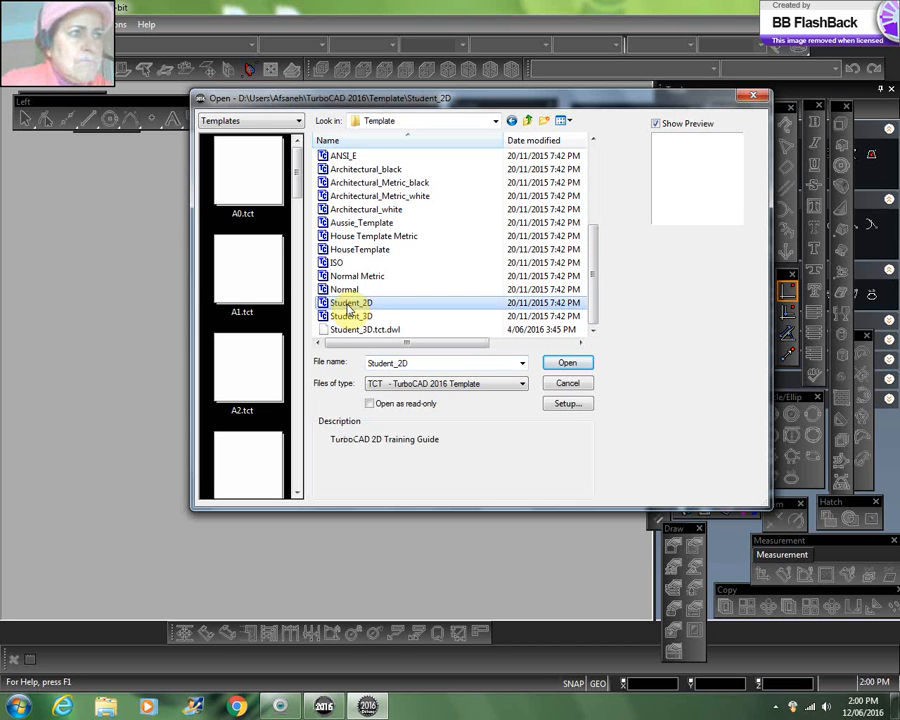
click(567, 363)
click(598, 402)
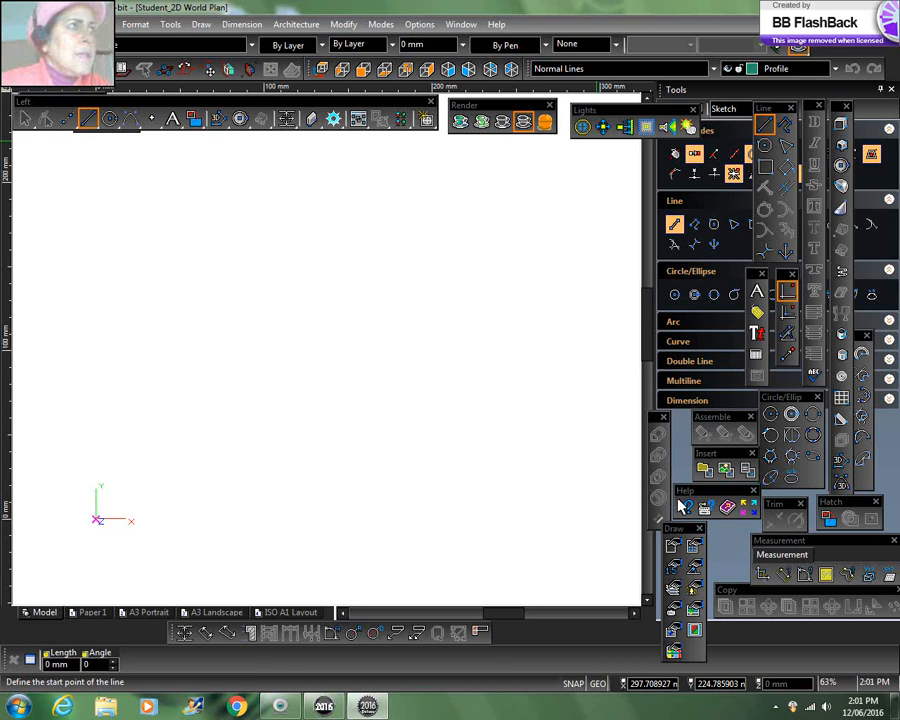
Open the Task 1 file from the My drawings folder within Drawings
click(17, 24)
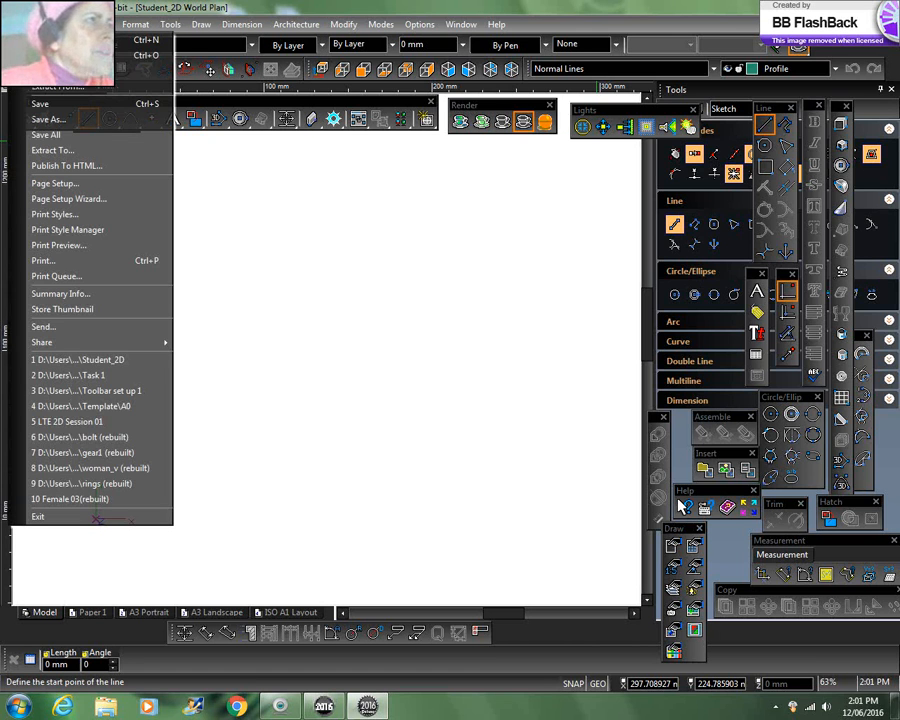
click(105, 55)
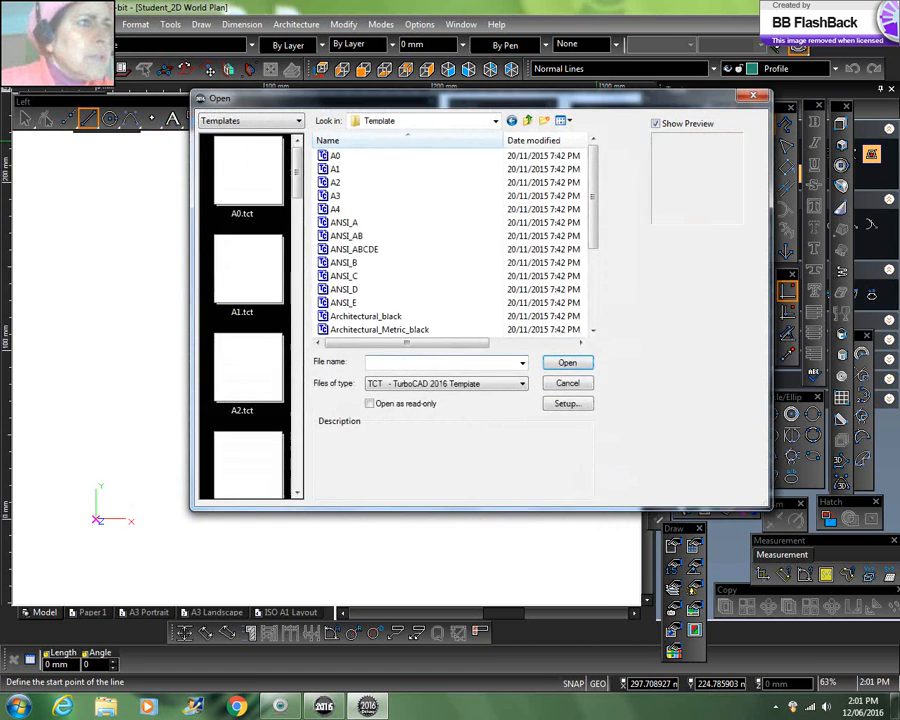
click(298, 121)
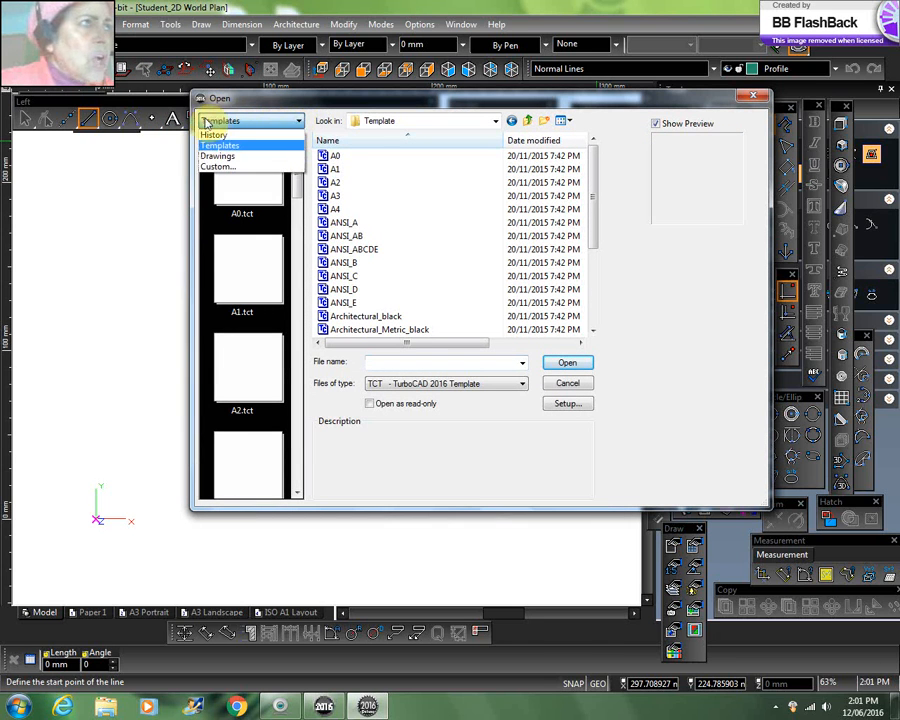
click(217, 157)
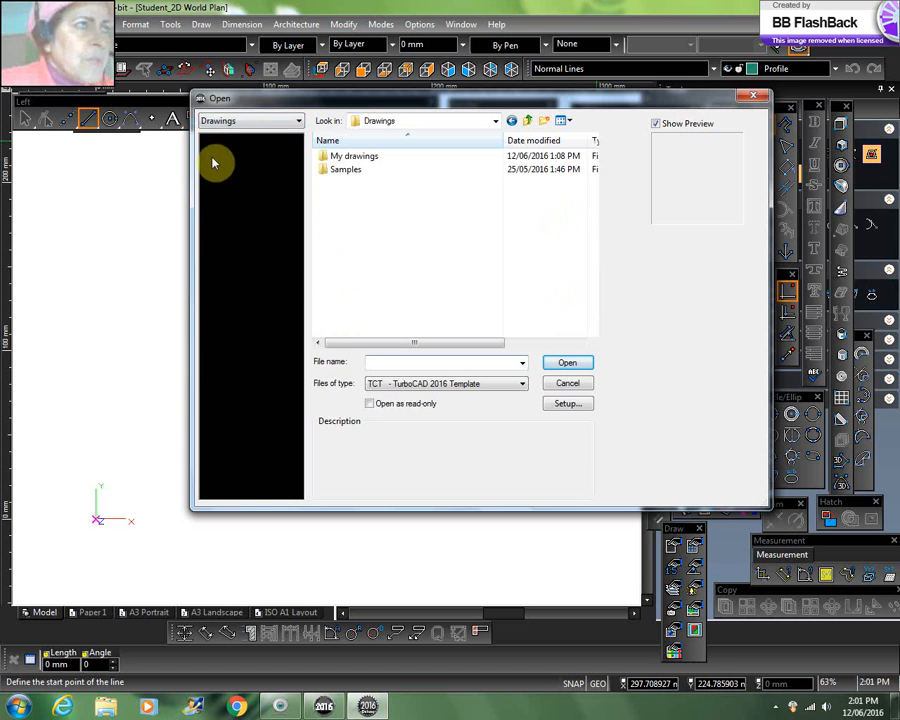
double_click(337, 156)
double_click(336, 158)
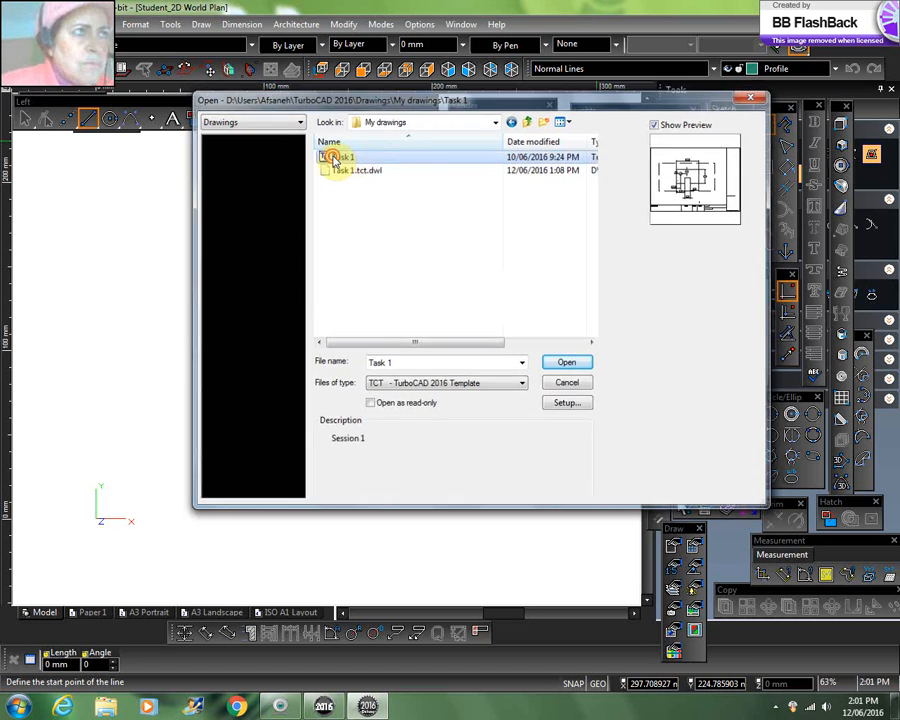
Compare the dimensioned part on Task 1's A3 Landscape layout with its geometry in model space
scroll(326, 345, down, 5)
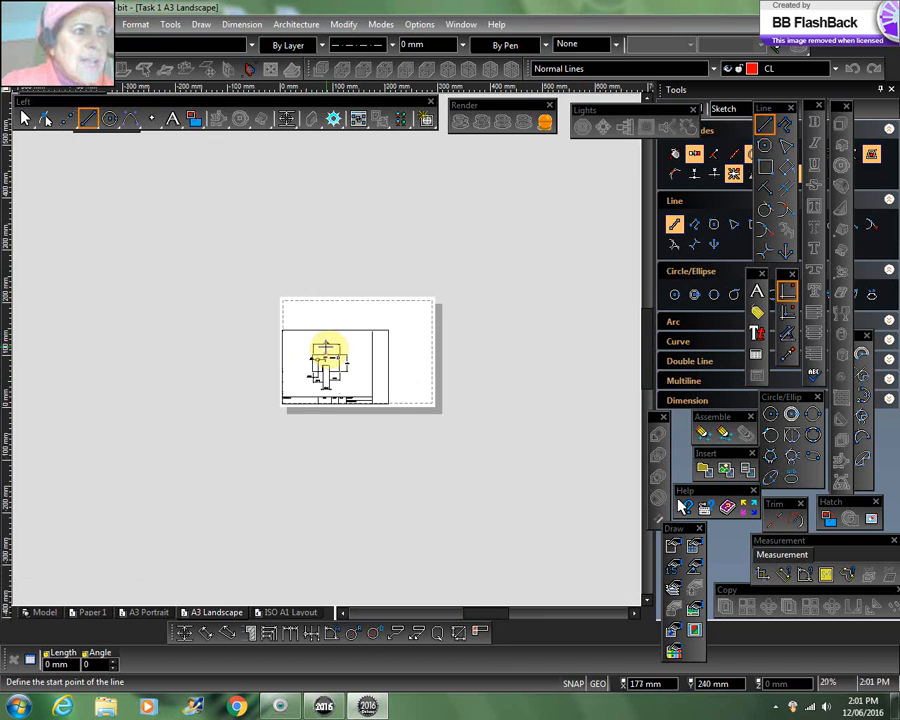
scroll(328, 352, up, 2)
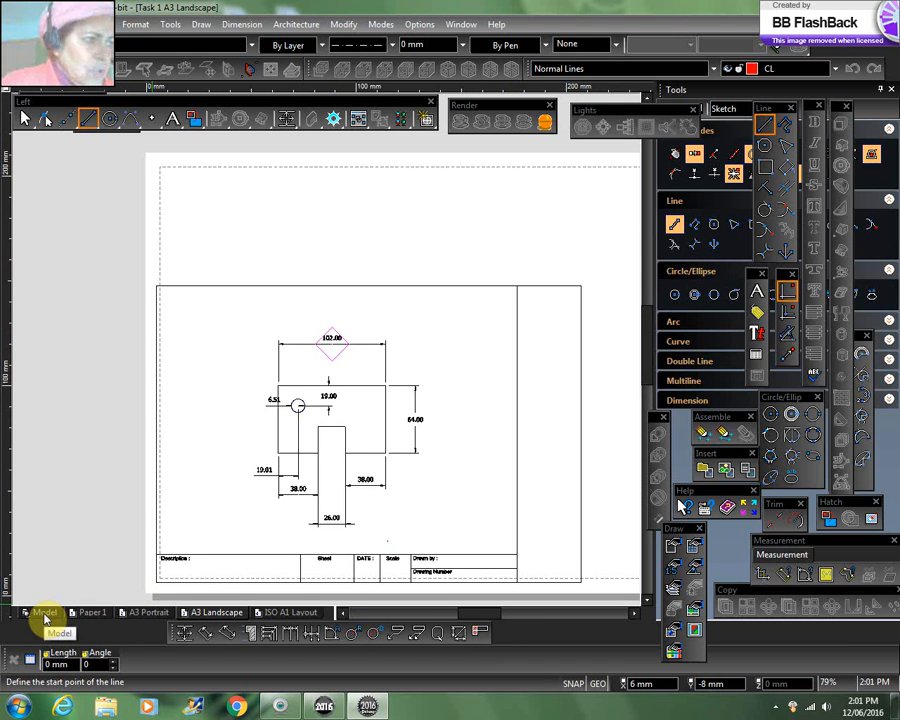
click(45, 613)
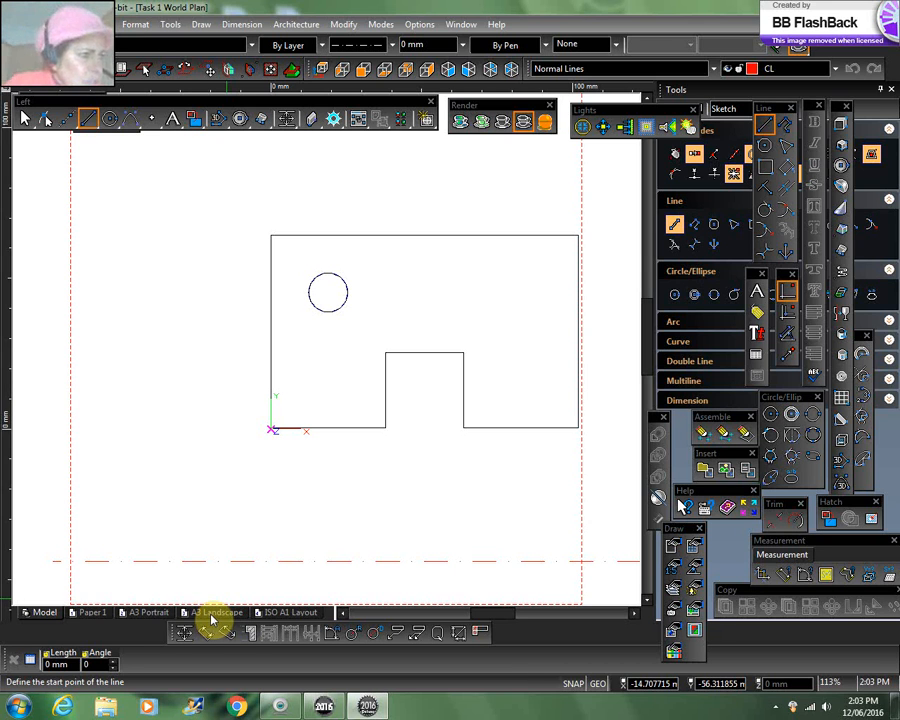
click(215, 613)
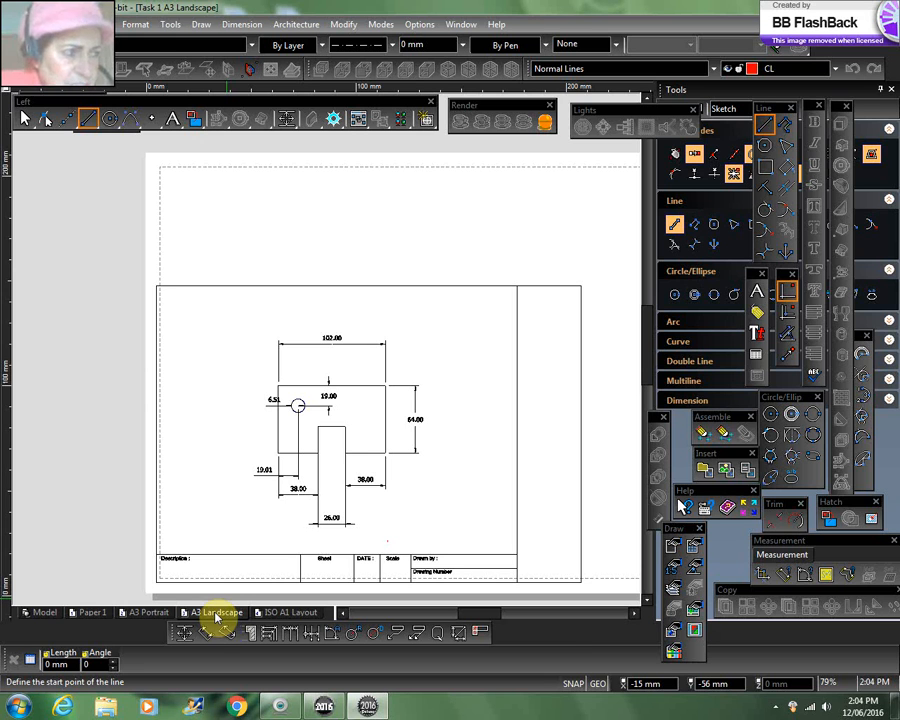
click(45, 614)
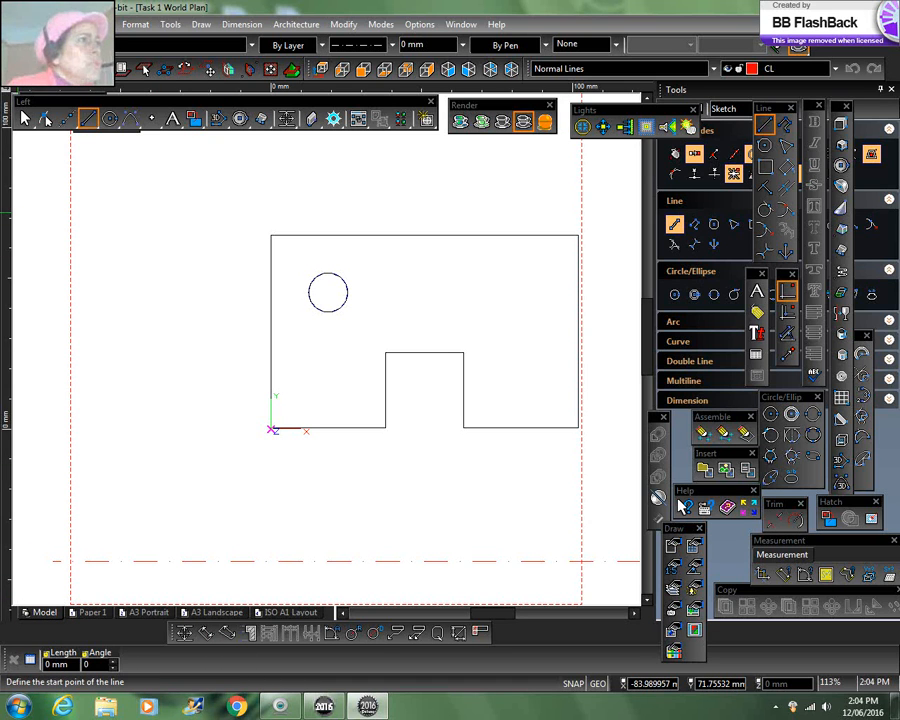
click(69, 24)
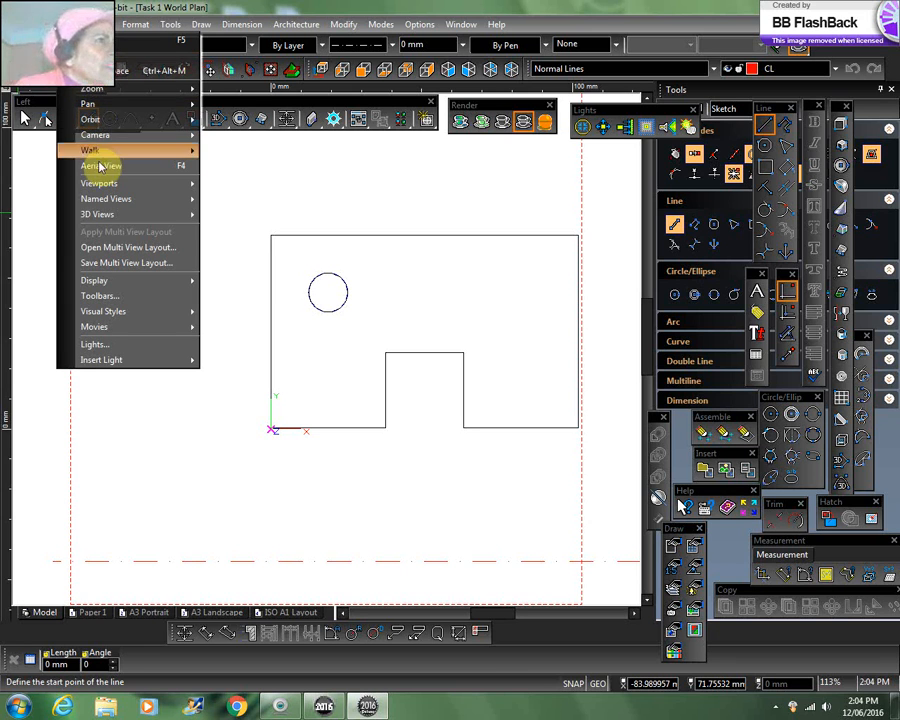
mouse_move(102, 202)
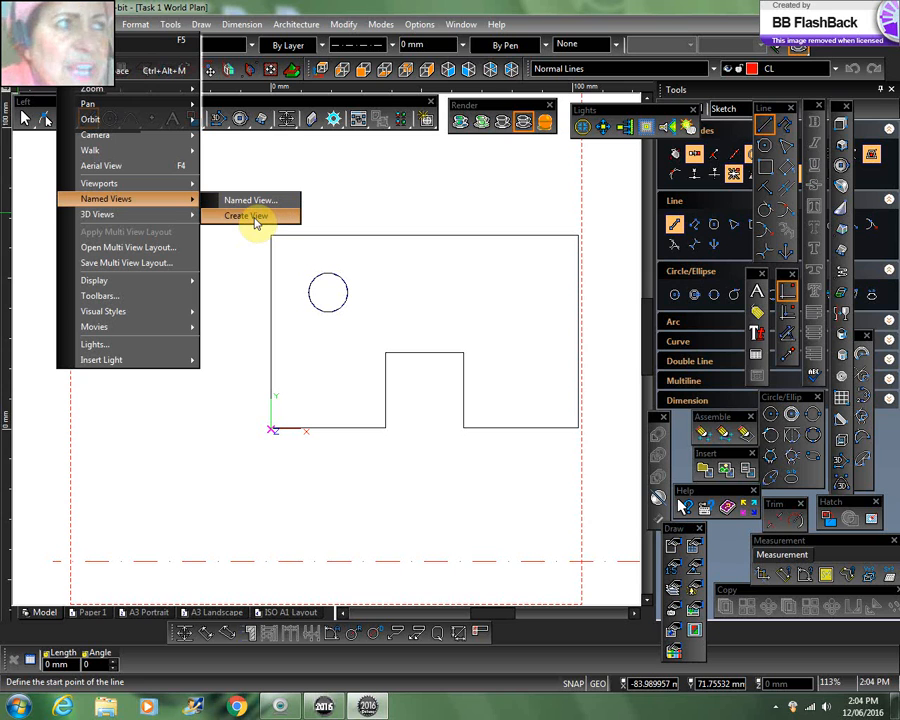
click(485, 495)
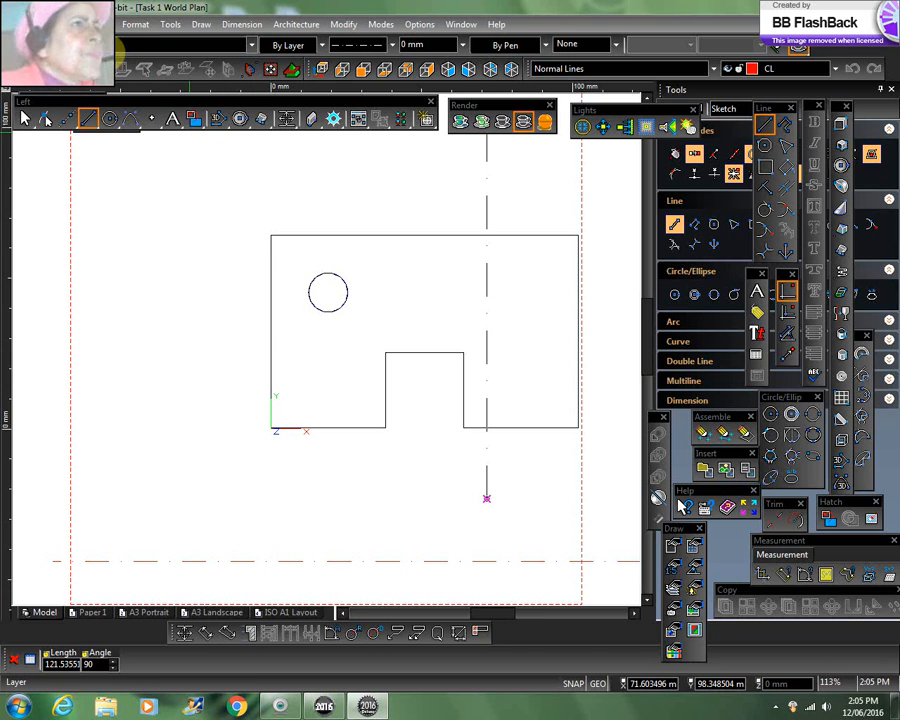
click(73, 24)
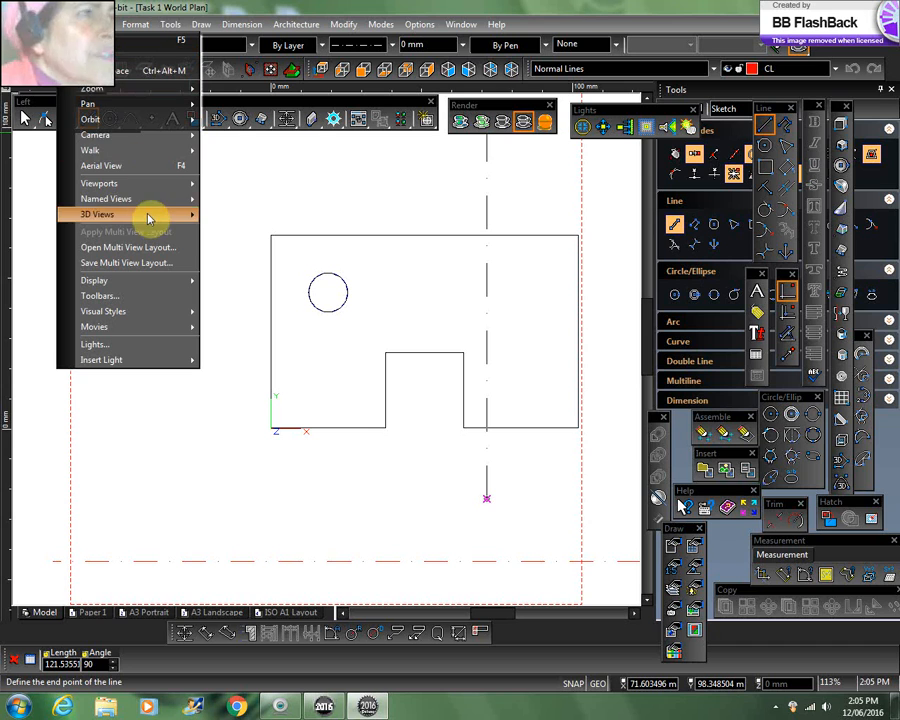
mouse_move(142, 202)
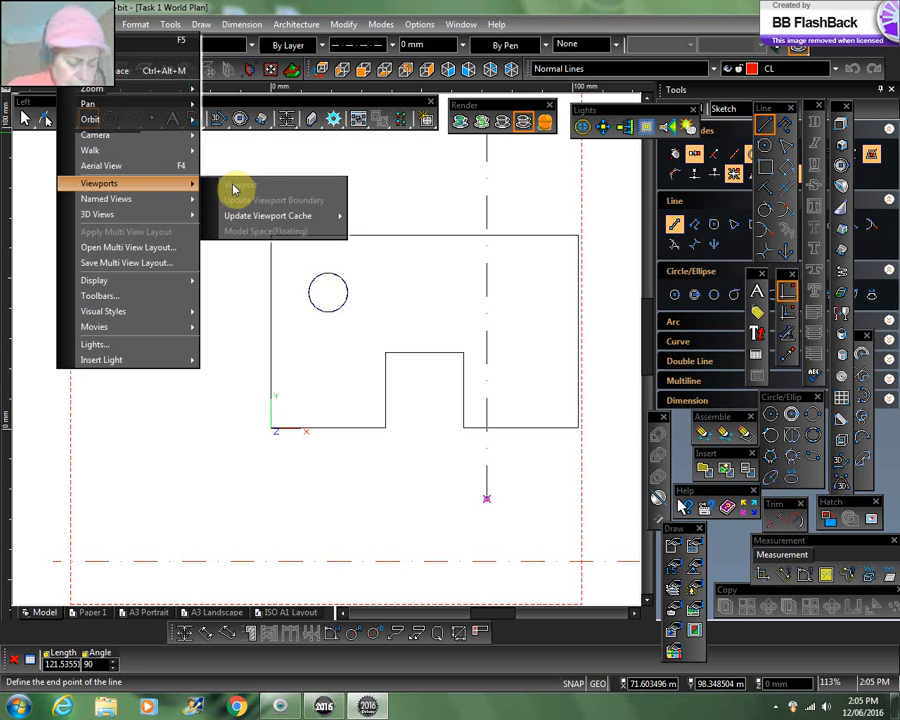
click(222, 613)
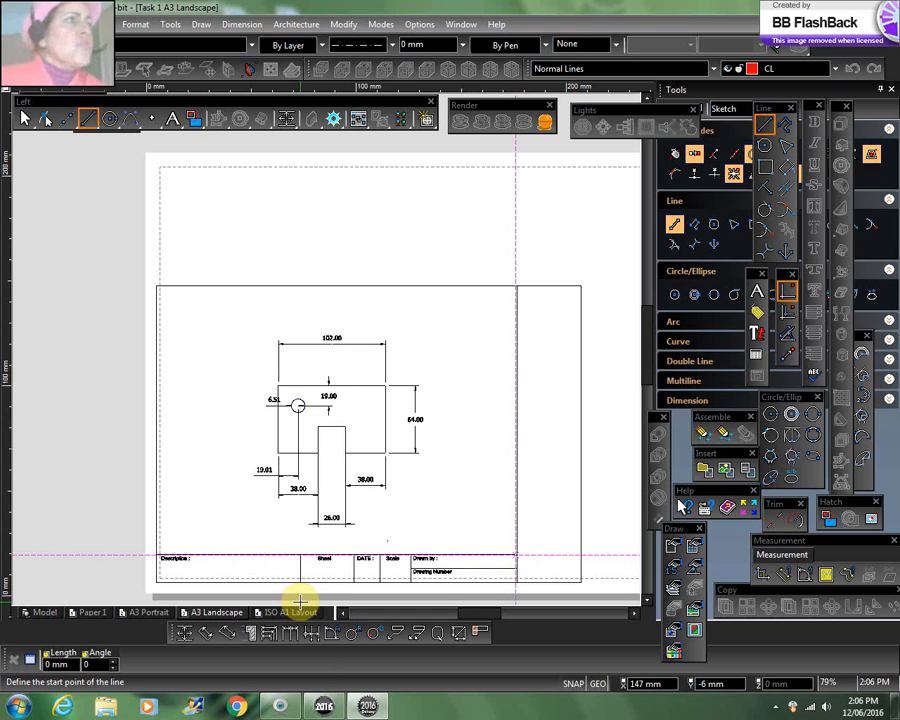
click(18, 24)
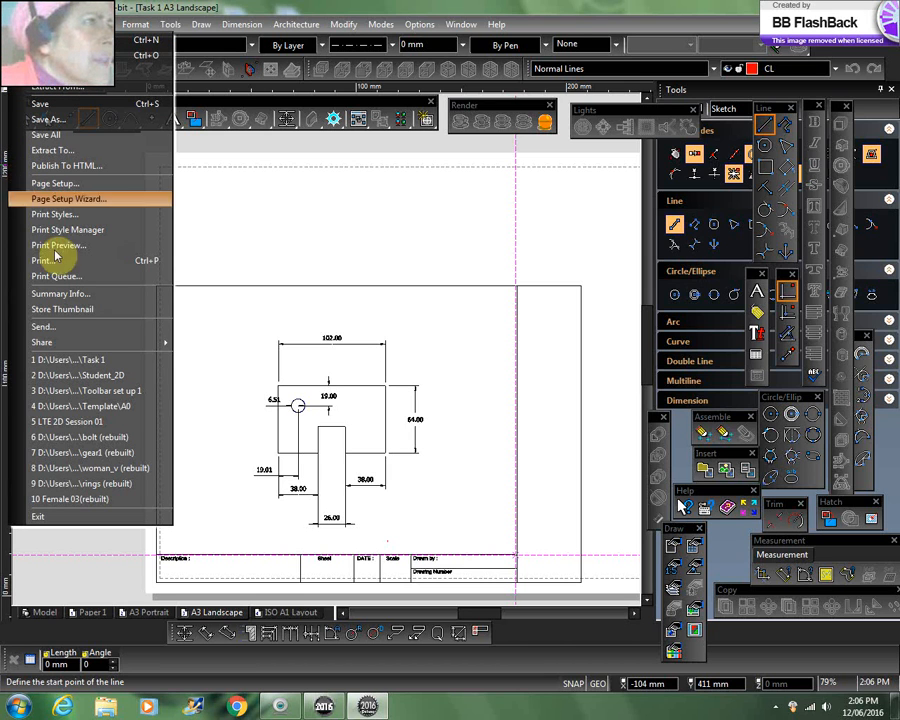
click(437, 237)
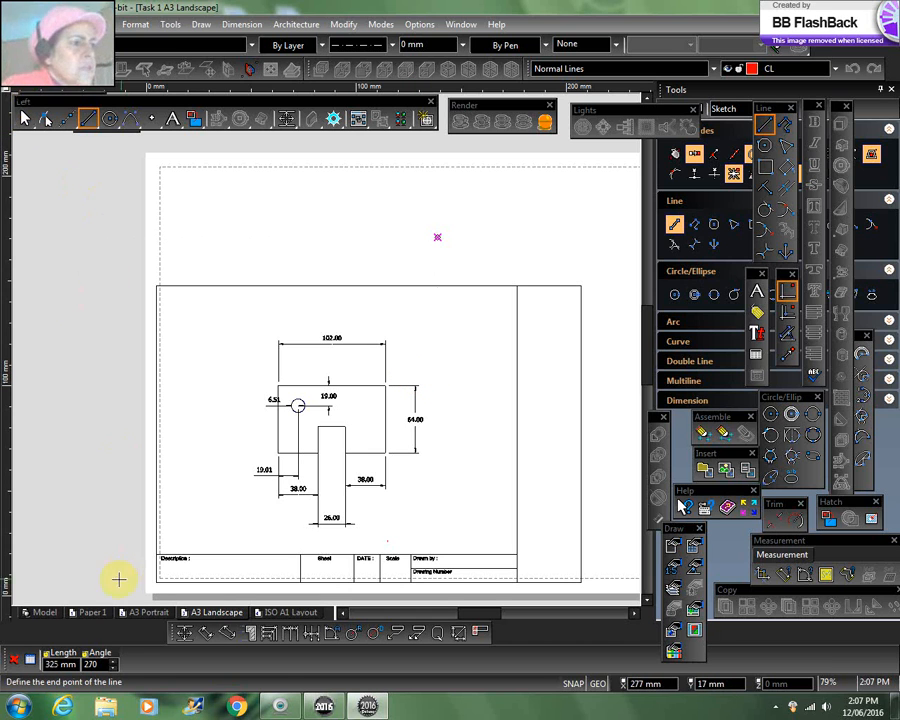
click(44, 612)
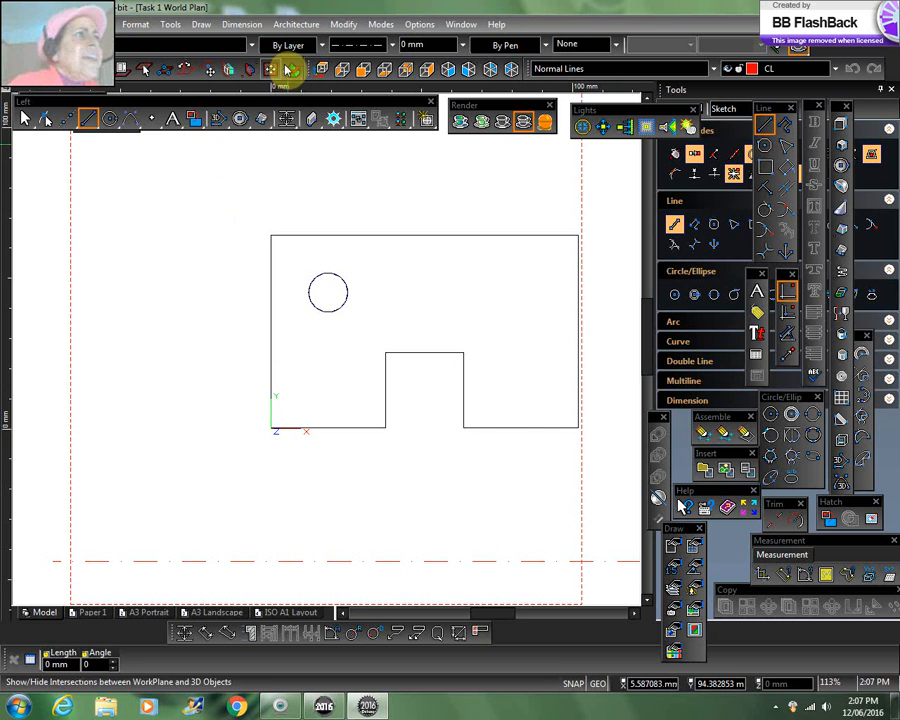
Start the JoinPolyline command in model space
click(342, 25)
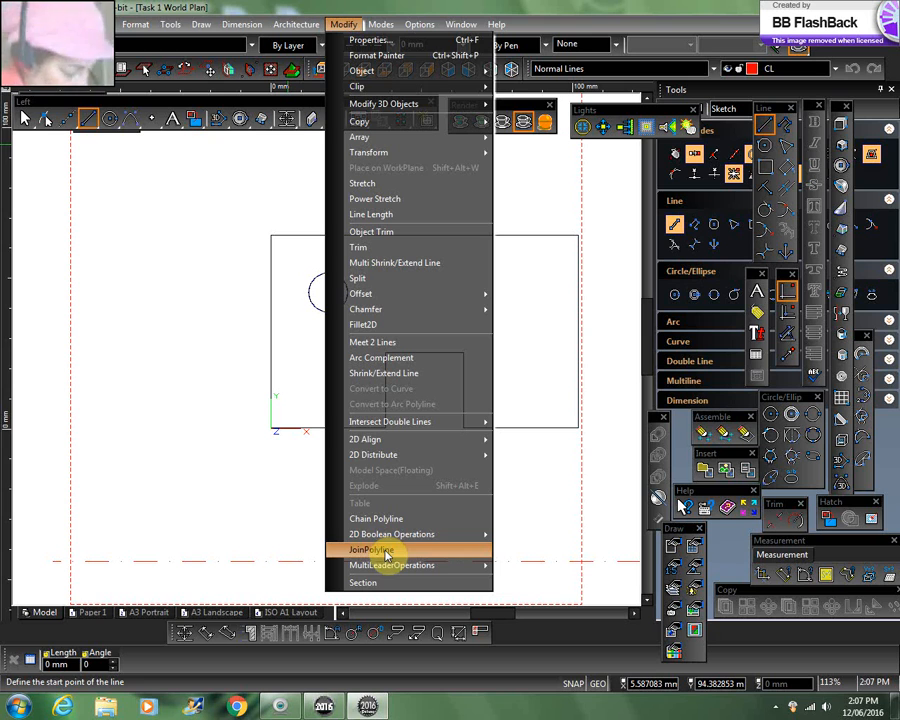
click(181, 338)
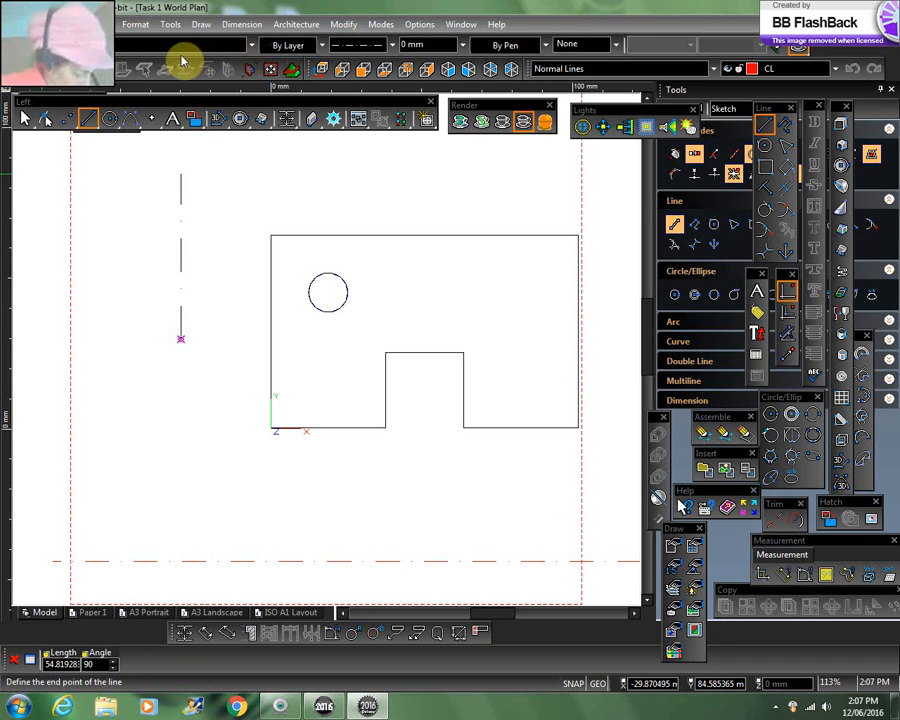
click(343, 24)
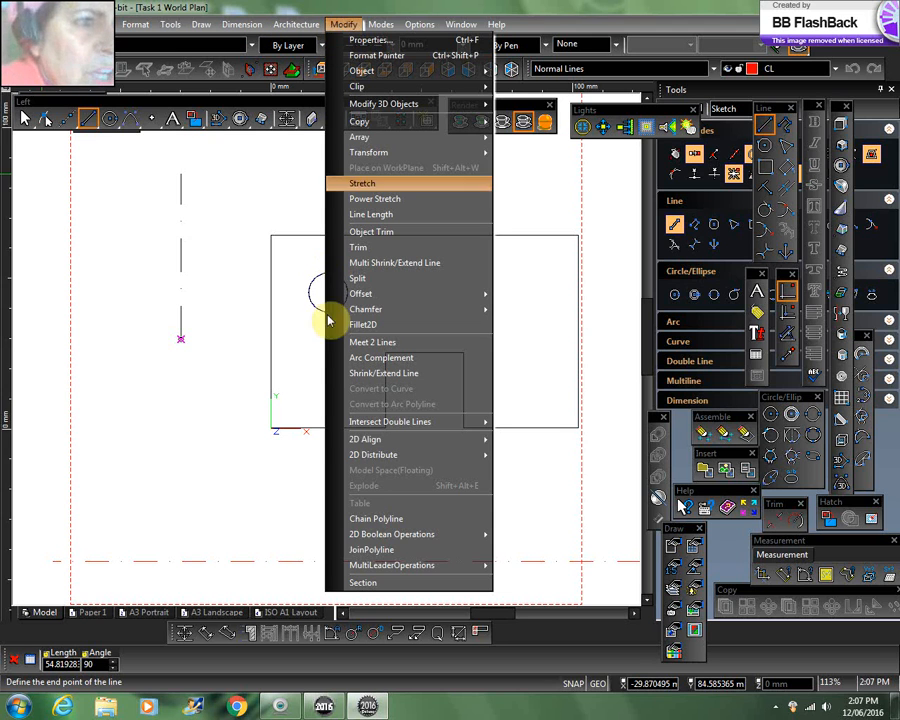
click(372, 550)
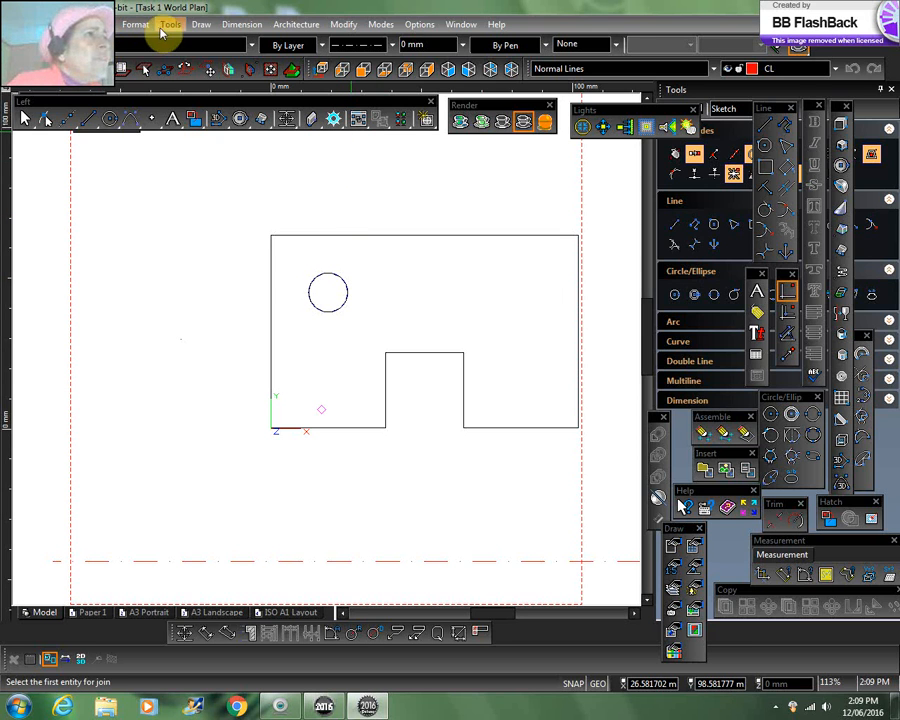
Start the Simple Extrude command and try an extrusion height of 20 mm
click(199, 25)
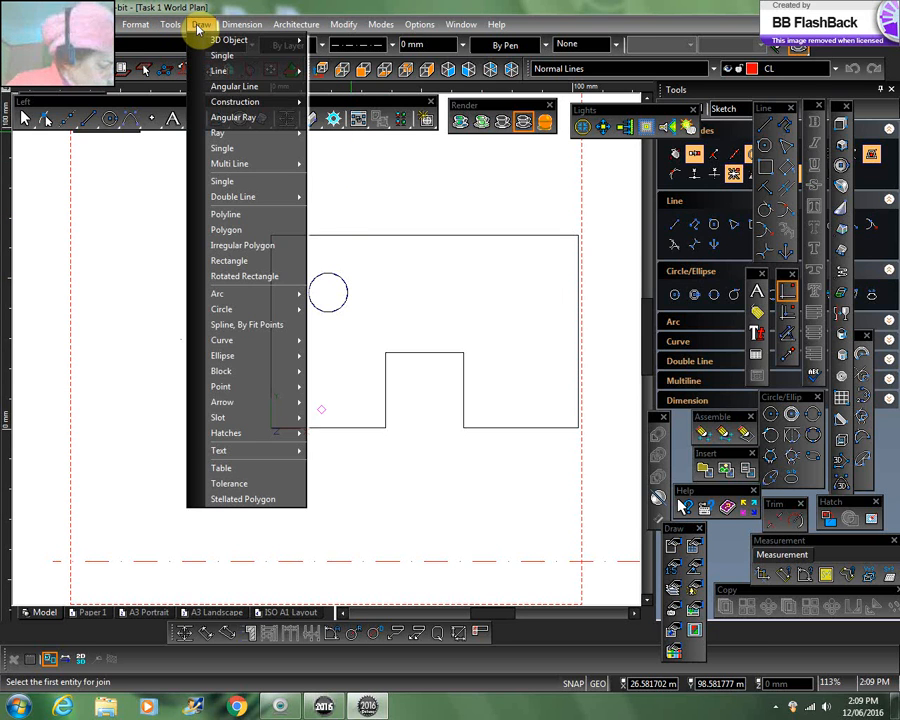
mouse_move(201, 40)
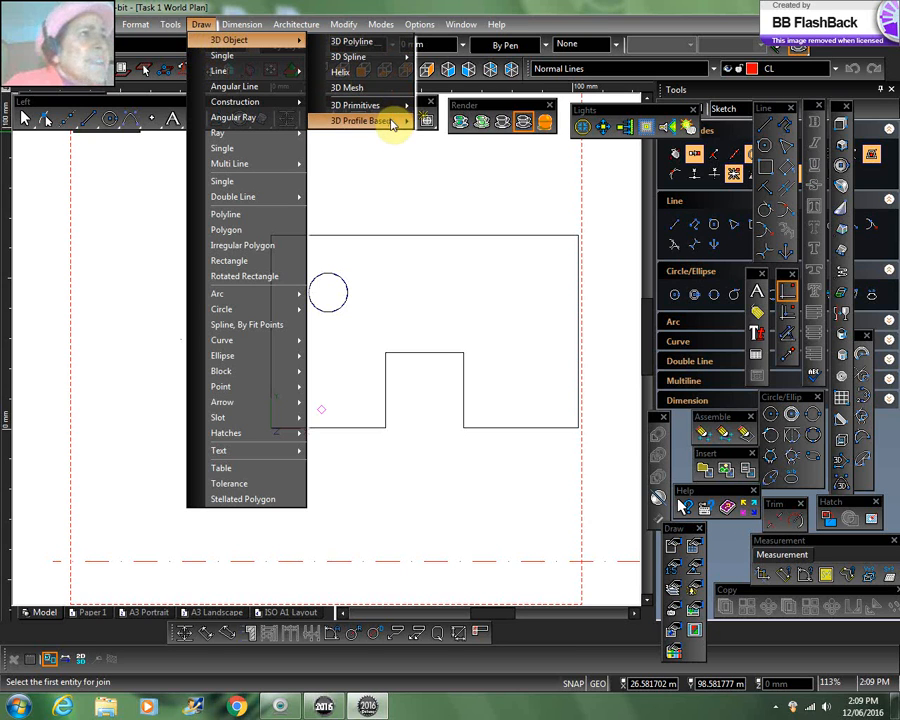
mouse_move(392, 123)
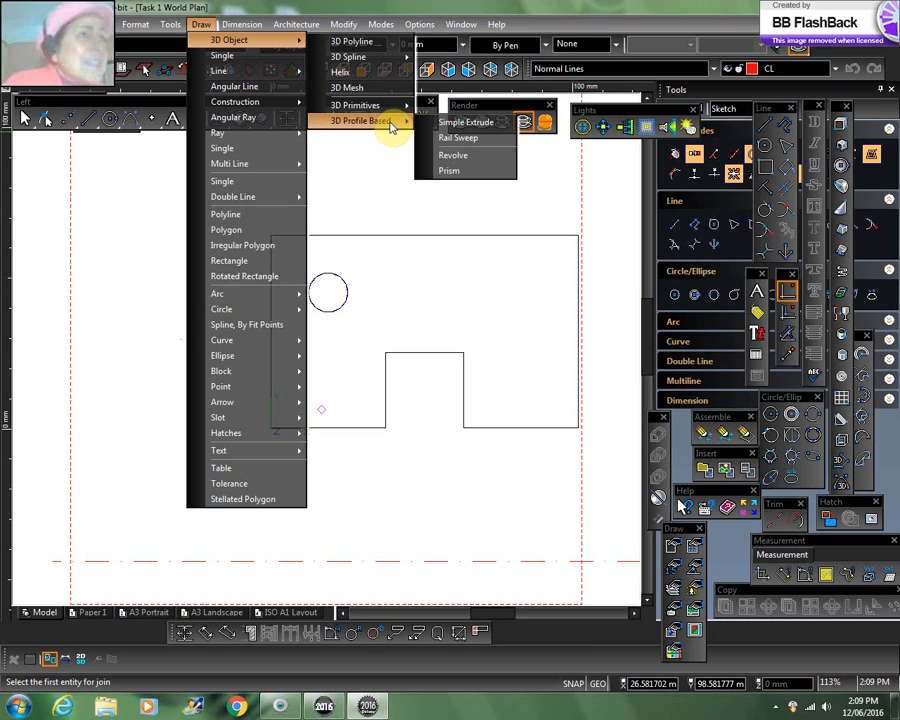
click(456, 125)
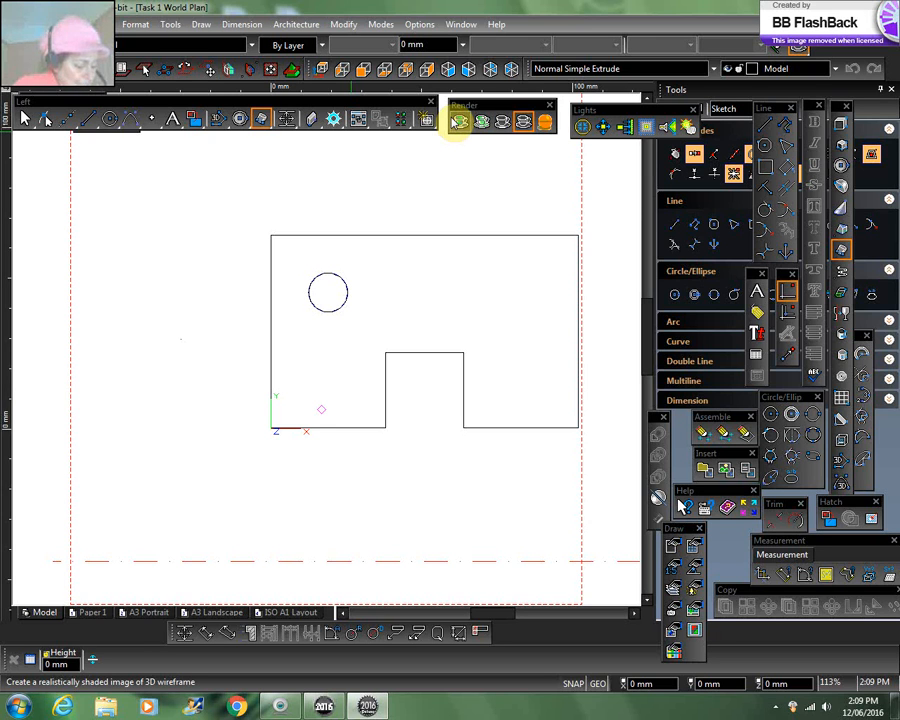
click(457, 121)
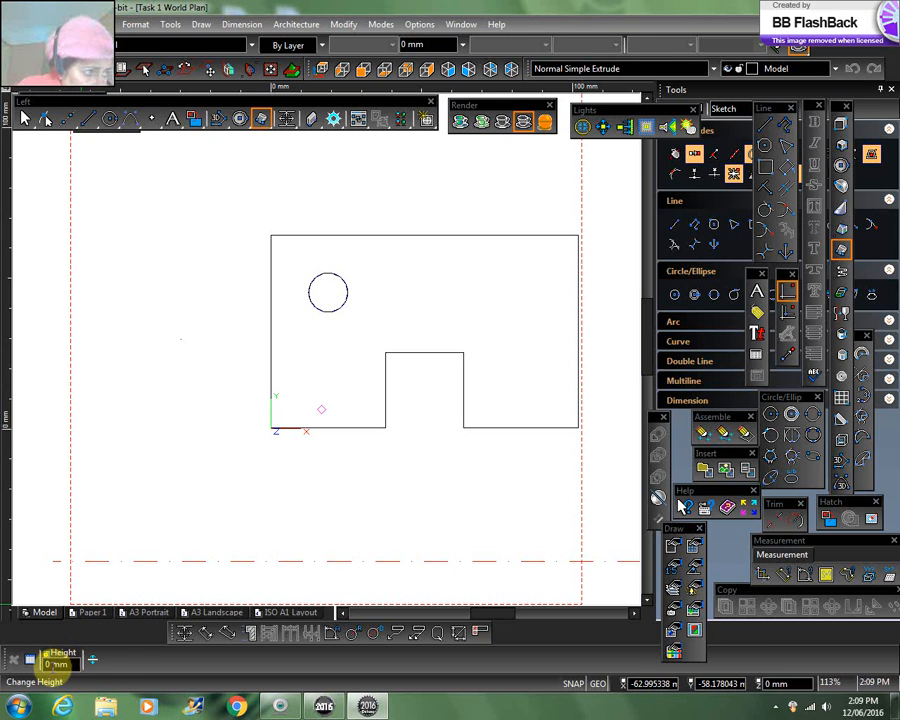
click(55, 659)
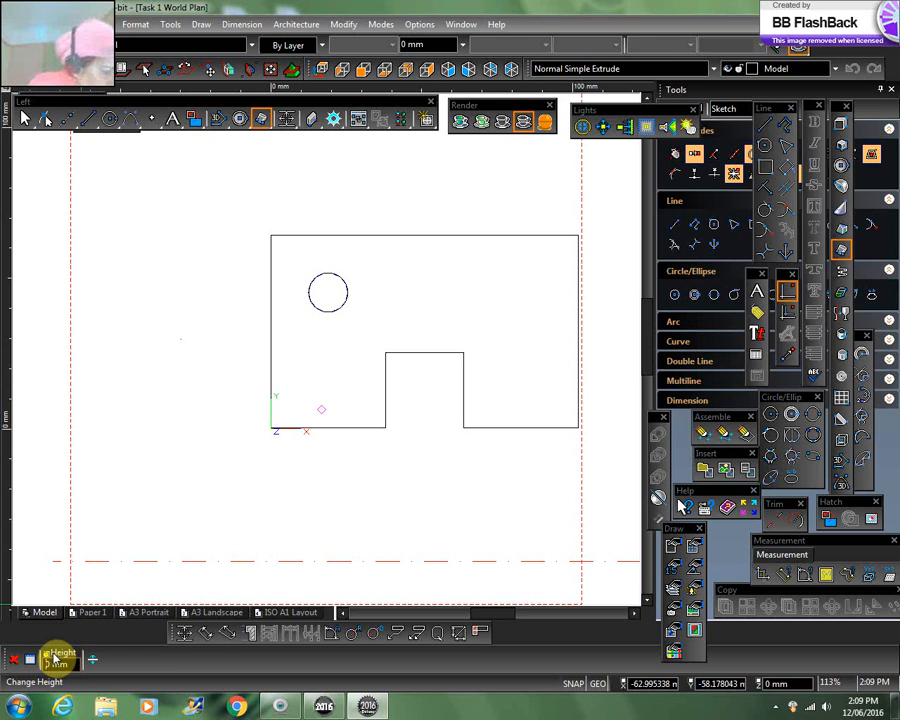
text(2)
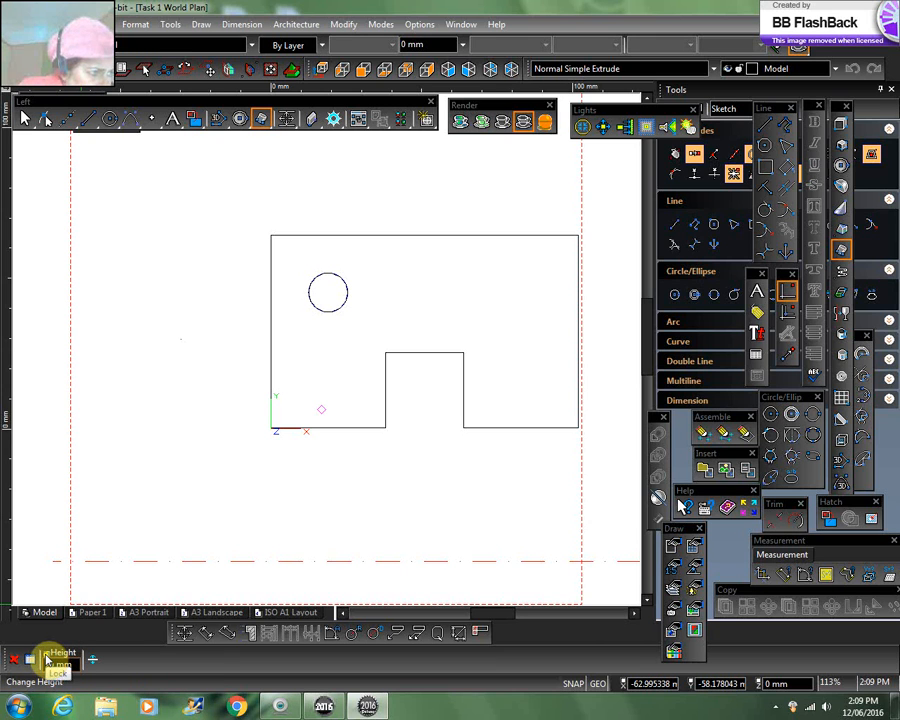
key(Return)
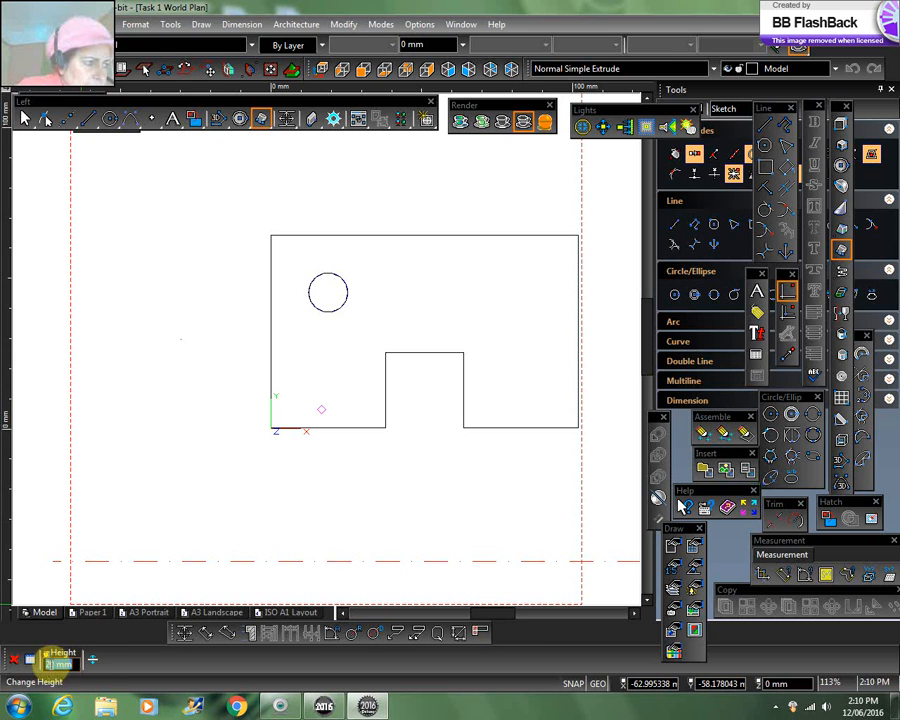
click(52, 663)
key(BackSpace)
key(BackSpace)
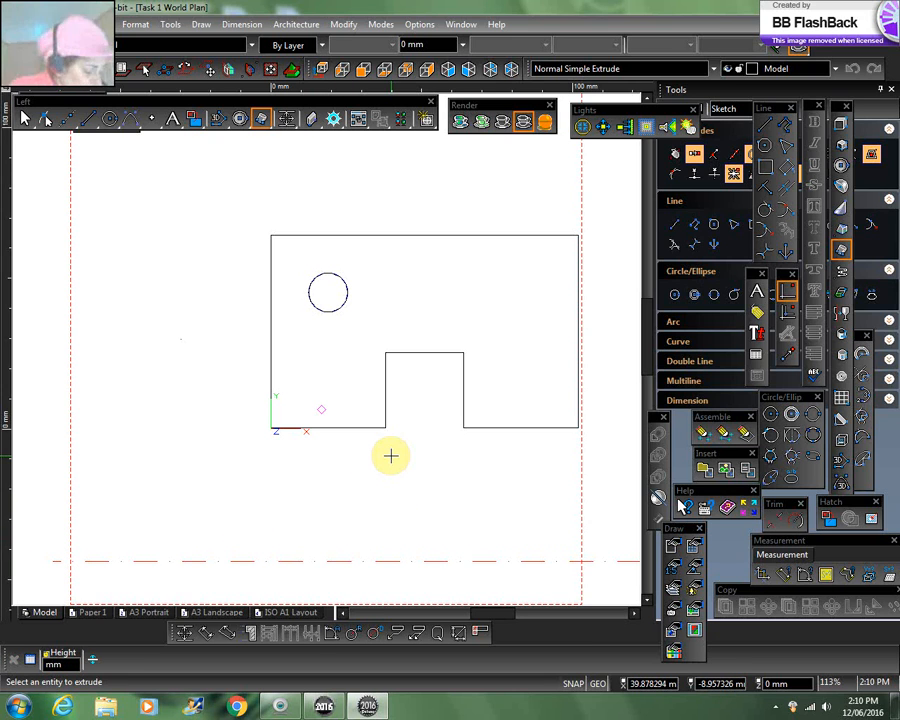
Show the extruded part in the Isometric SE view with the Hidden Line visual style
click(460, 69)
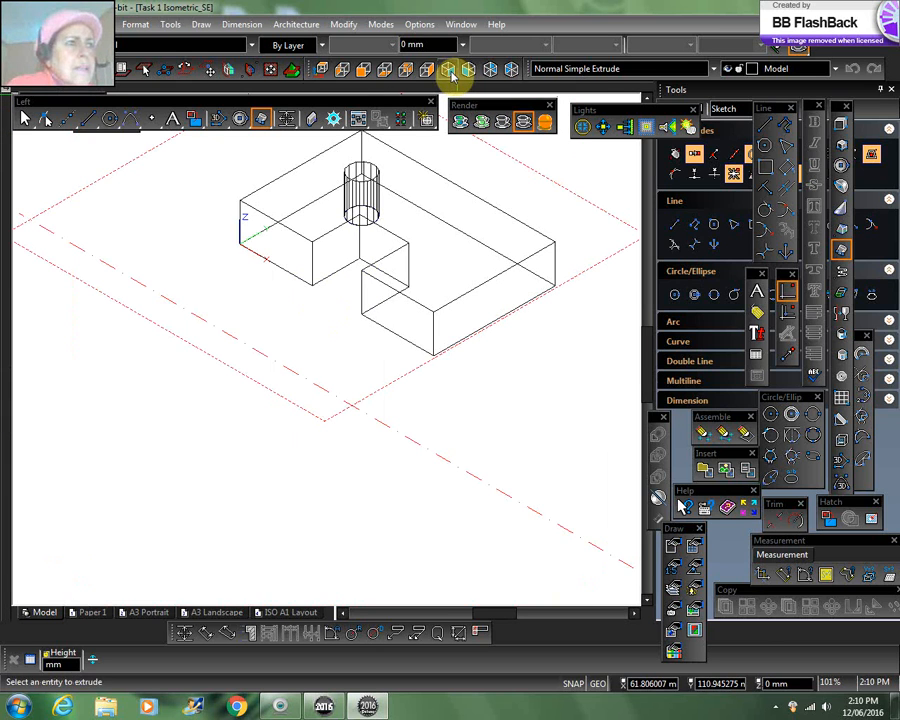
click(731, 607)
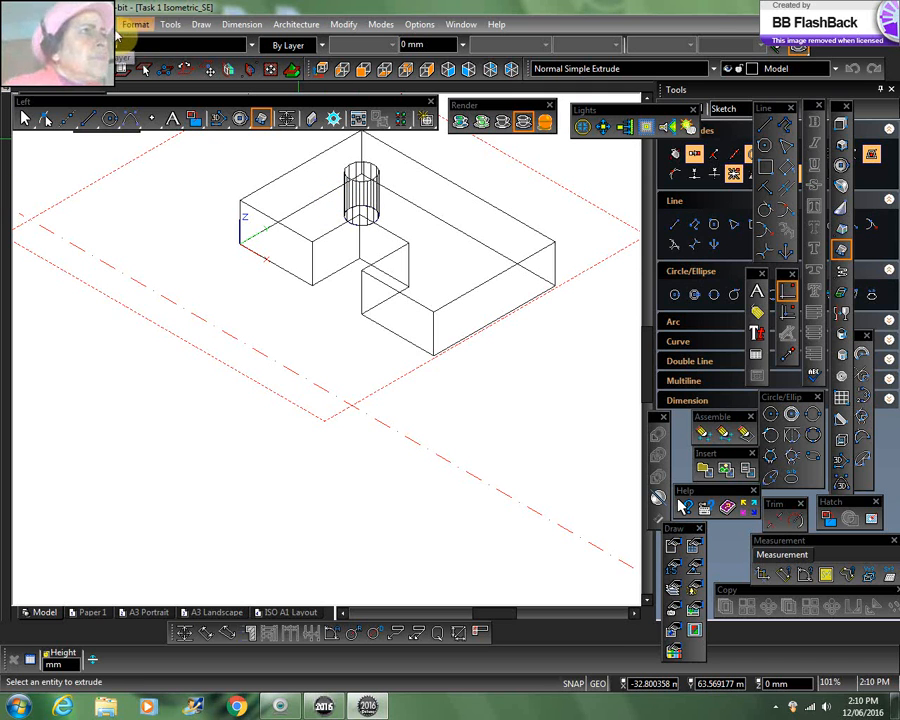
click(72, 24)
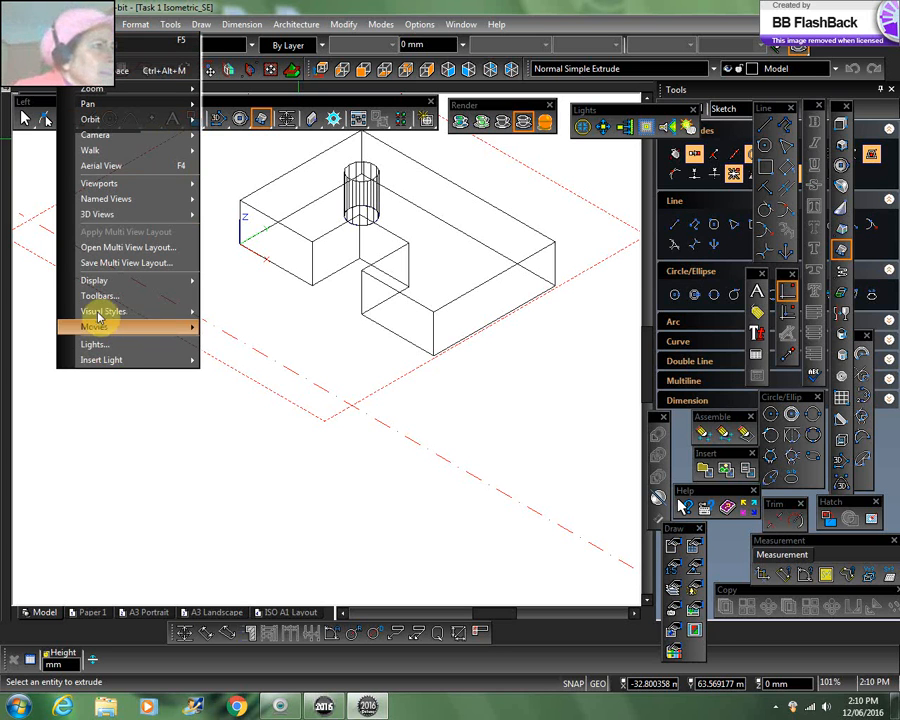
mouse_move(98, 316)
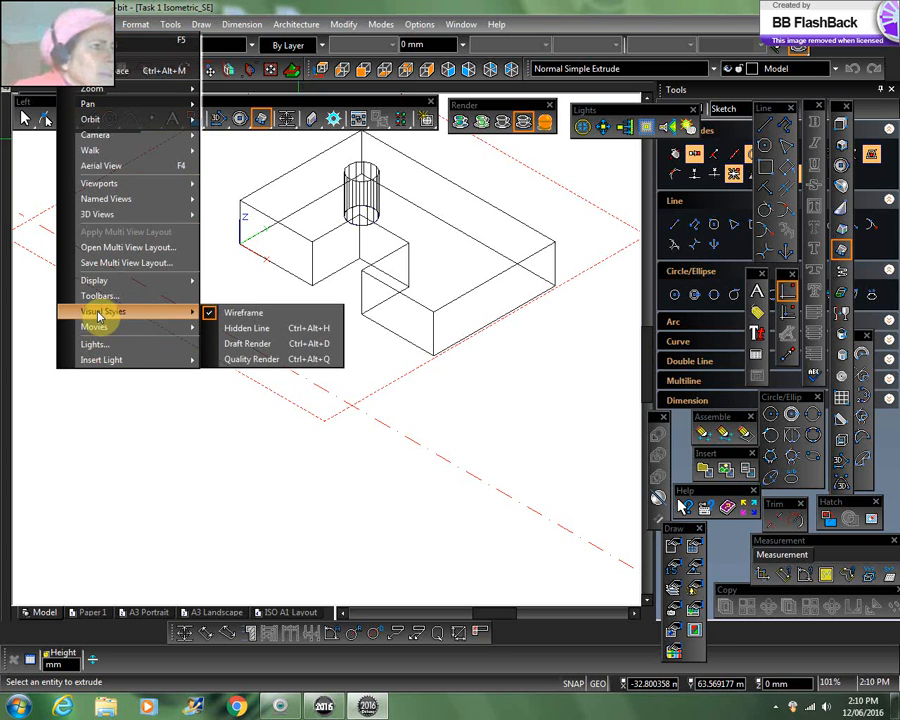
click(246, 330)
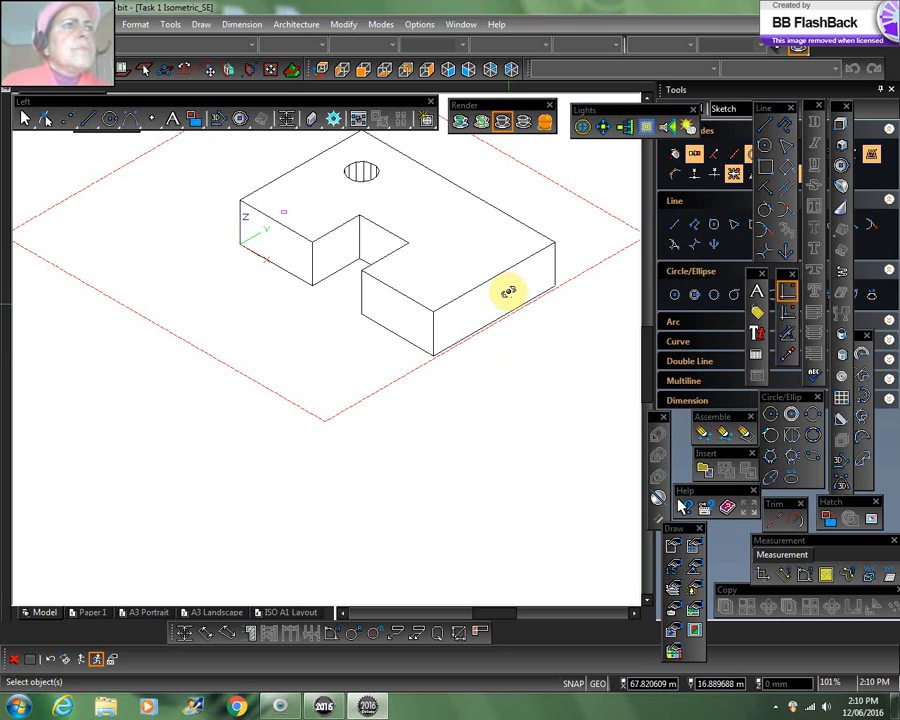
Display the part with the Draft Render visual style and review the available visual styles
click(482, 124)
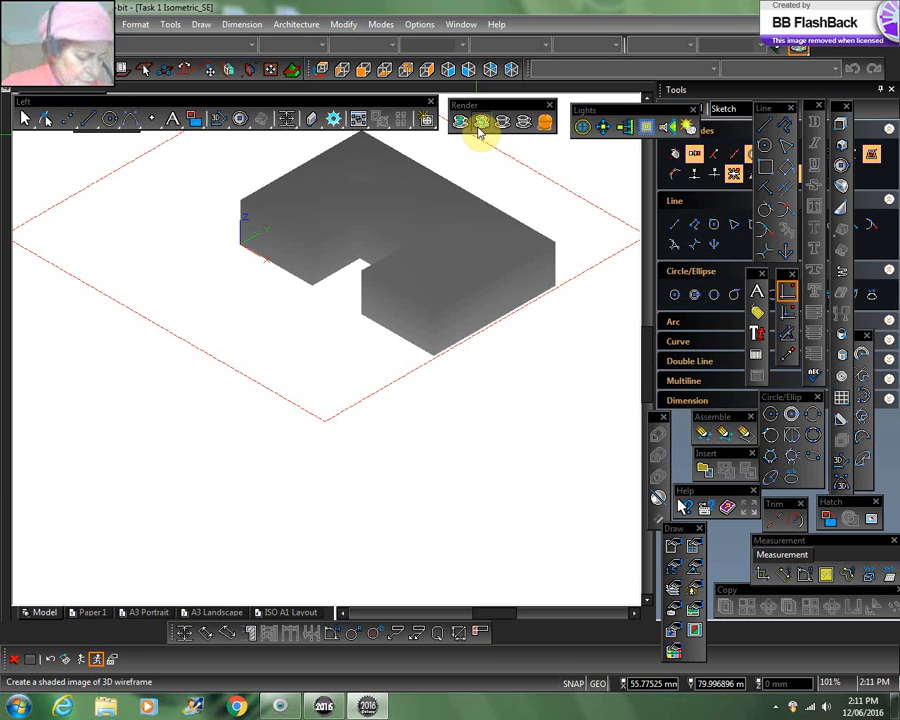
click(480, 125)
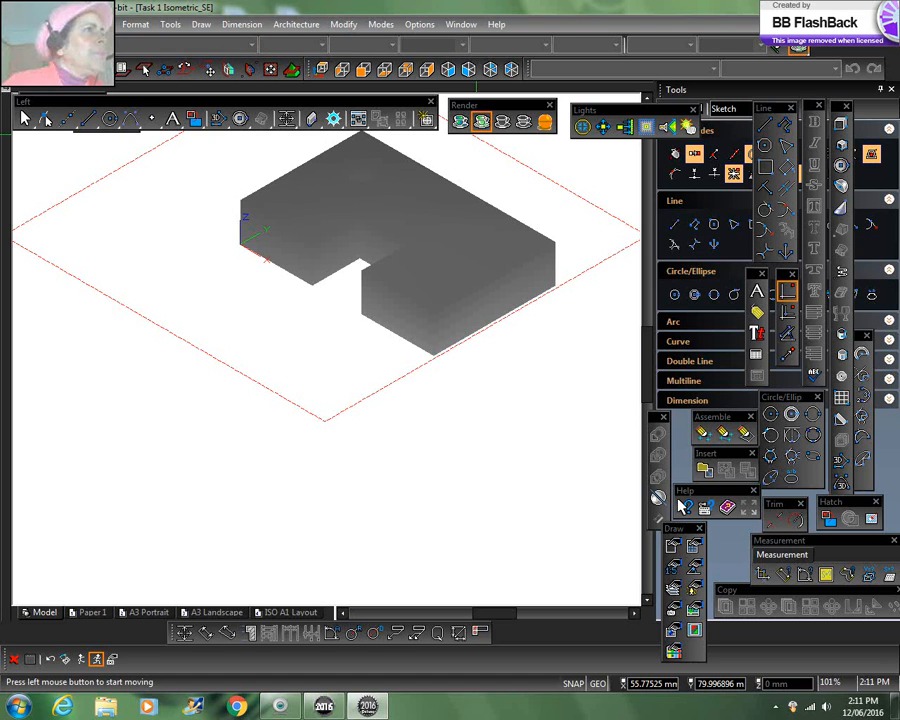
click(70, 24)
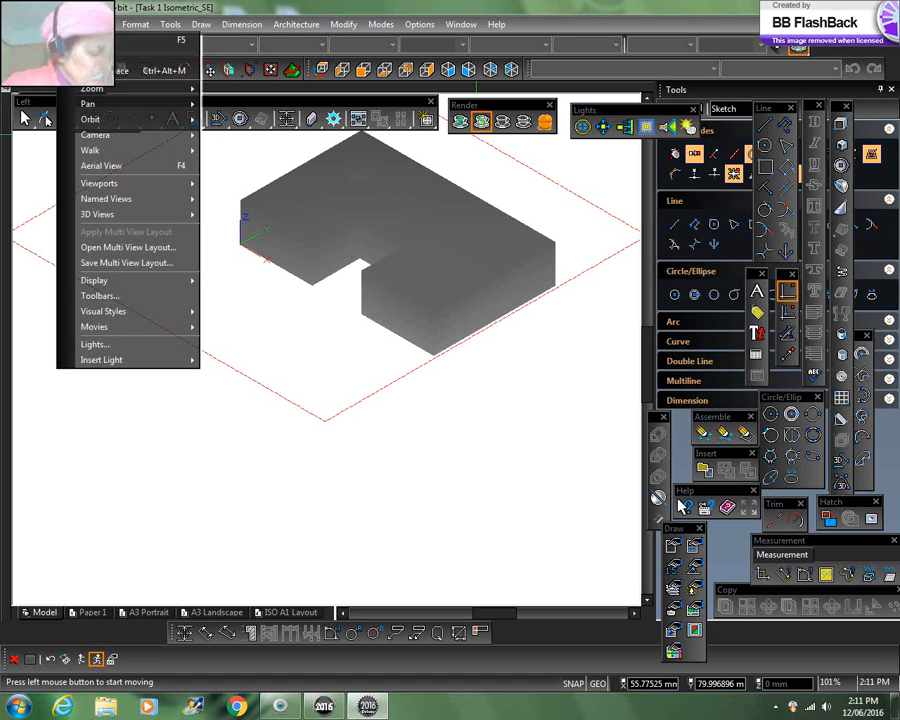
mouse_move(118, 318)
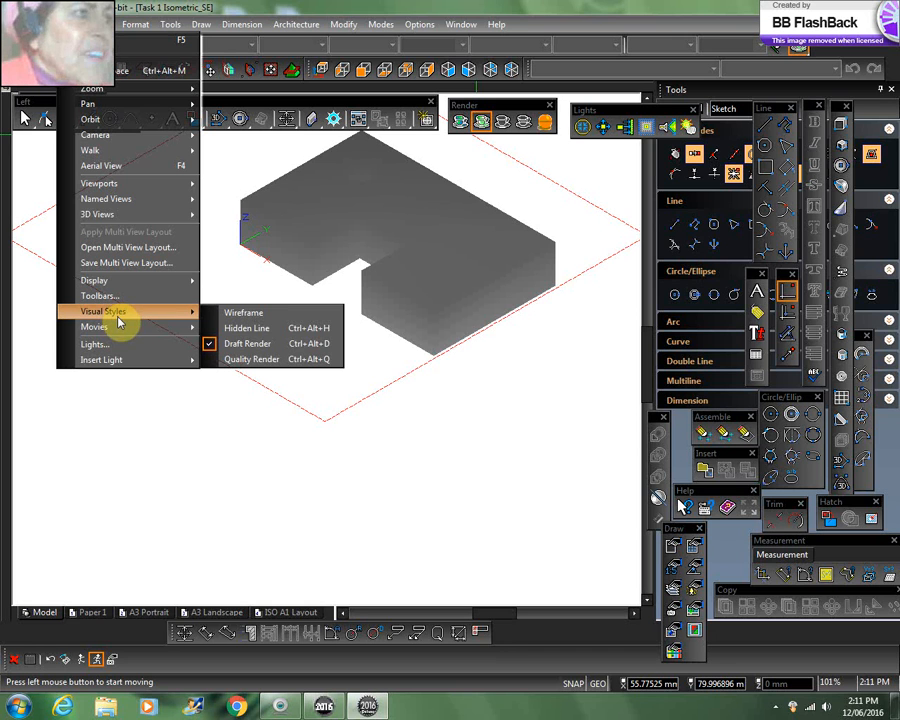
click(436, 508)
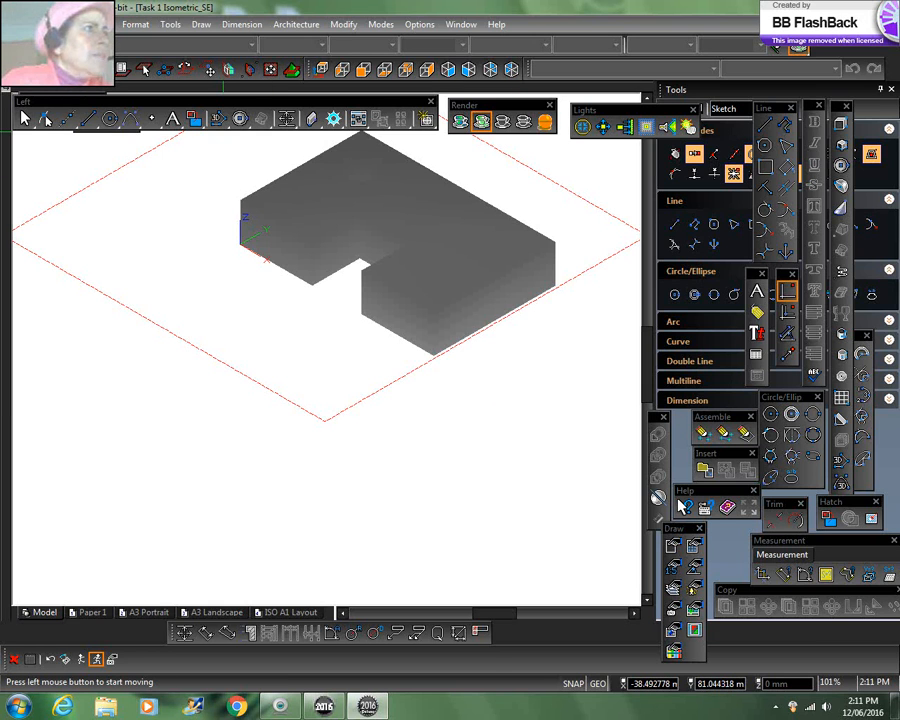
Return the part to the Wireframe visual style and orbit around it
click(70, 24)
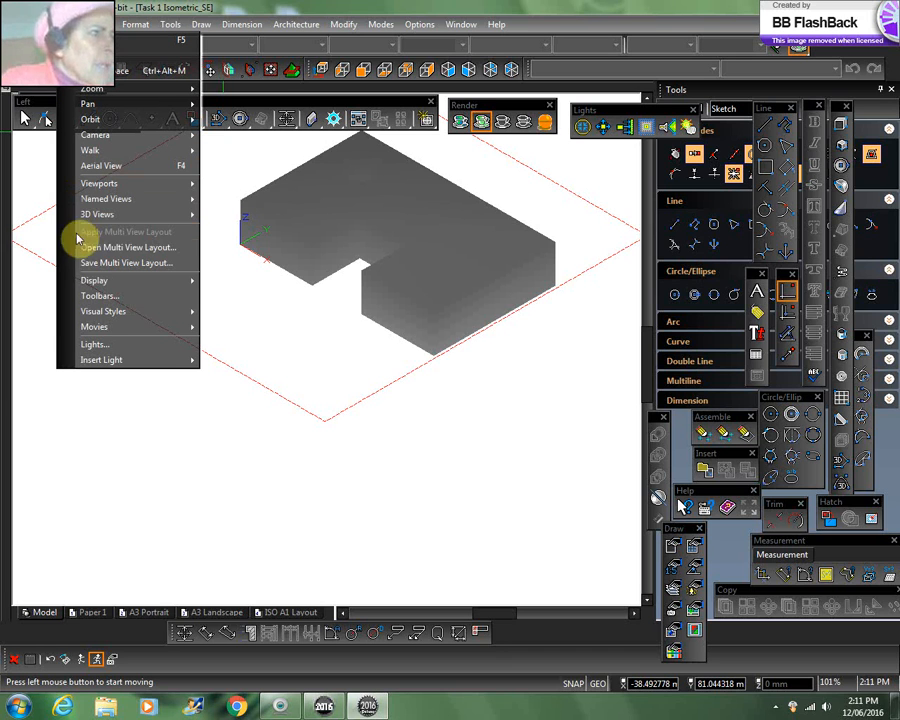
mouse_move(96, 312)
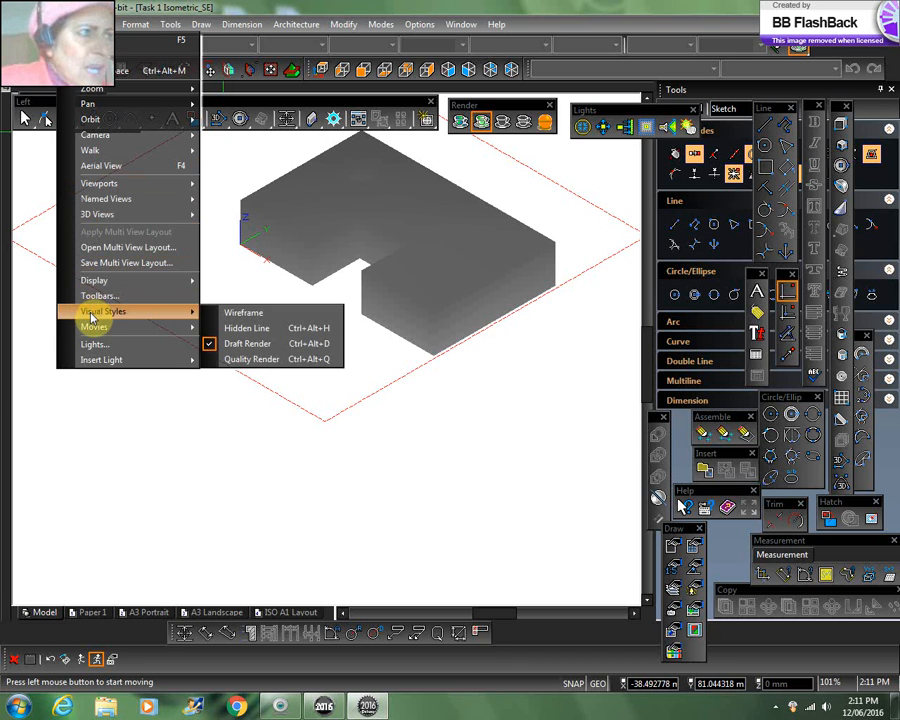
click(237, 315)
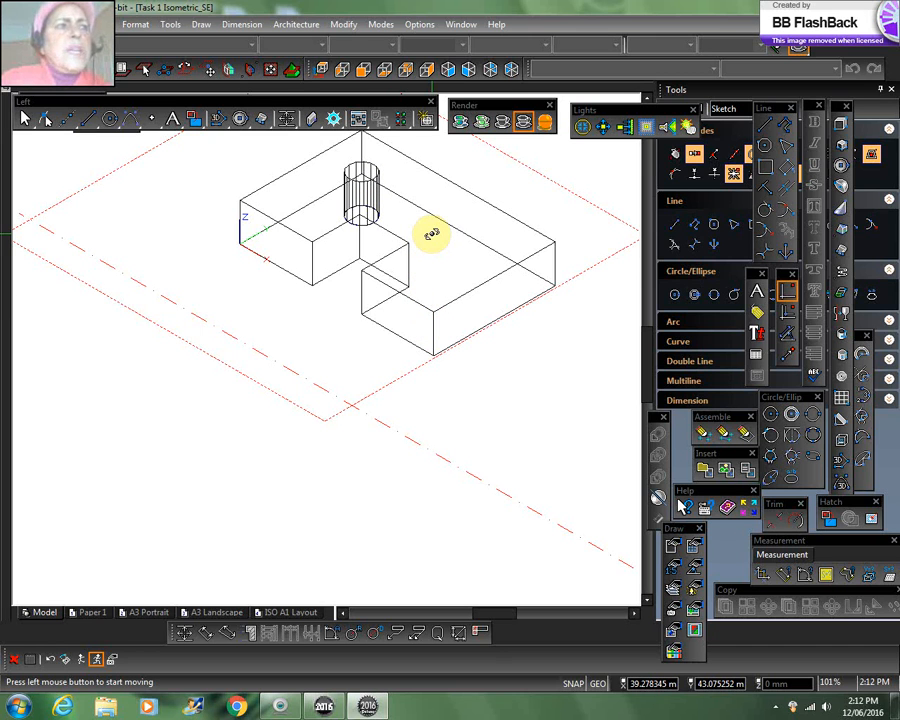
mouse_move(428, 235)
mouse_down()
mouse_move(428, 251)
mouse_move(426, 193)
mouse_move(424, 224)
mouse_up()
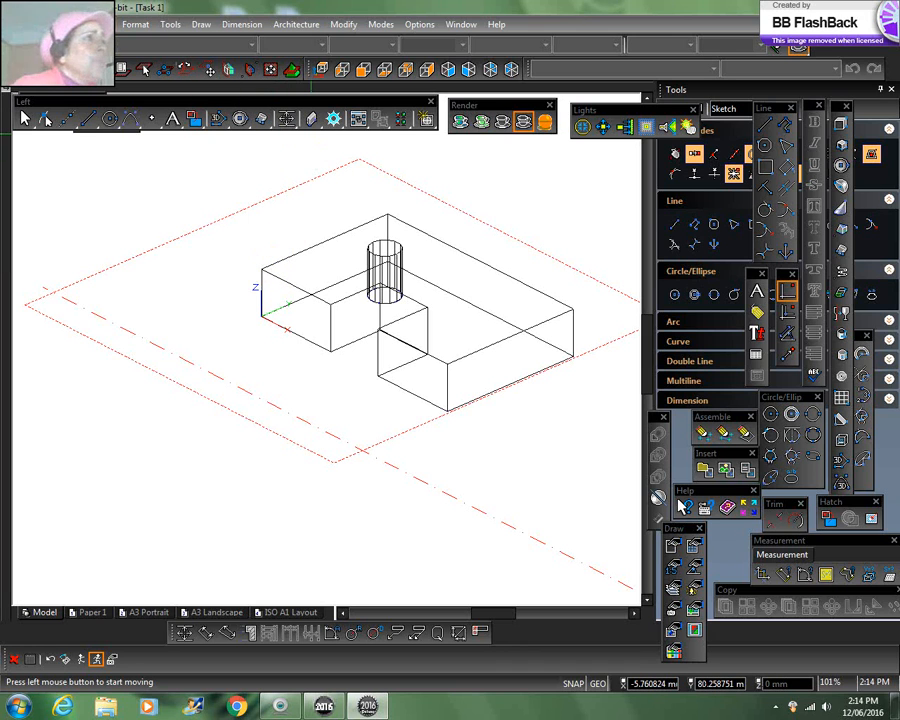
click(71, 24)
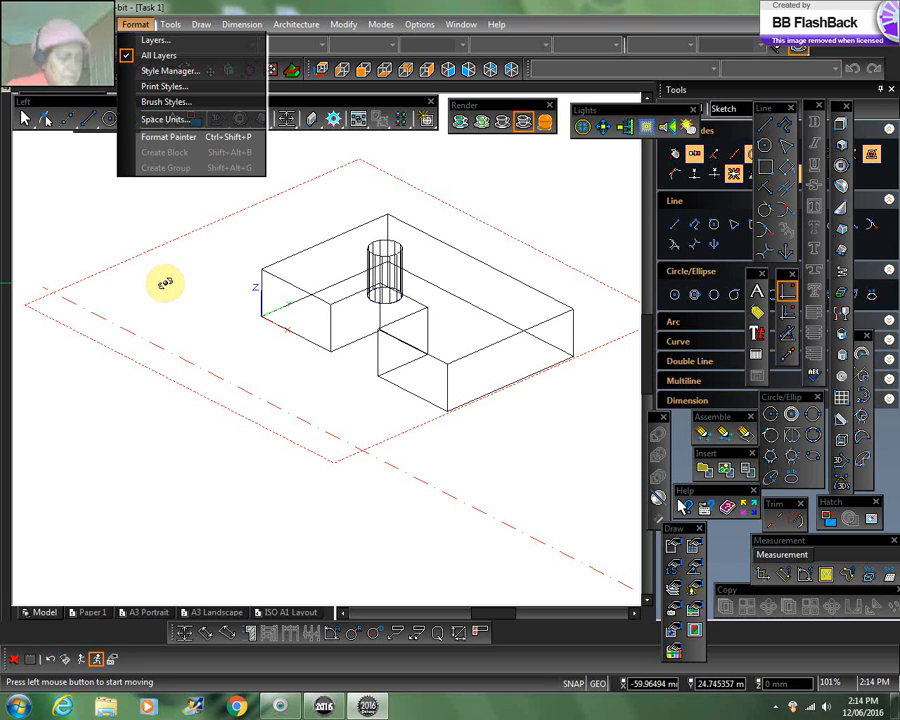
mouse_move(357, 32)
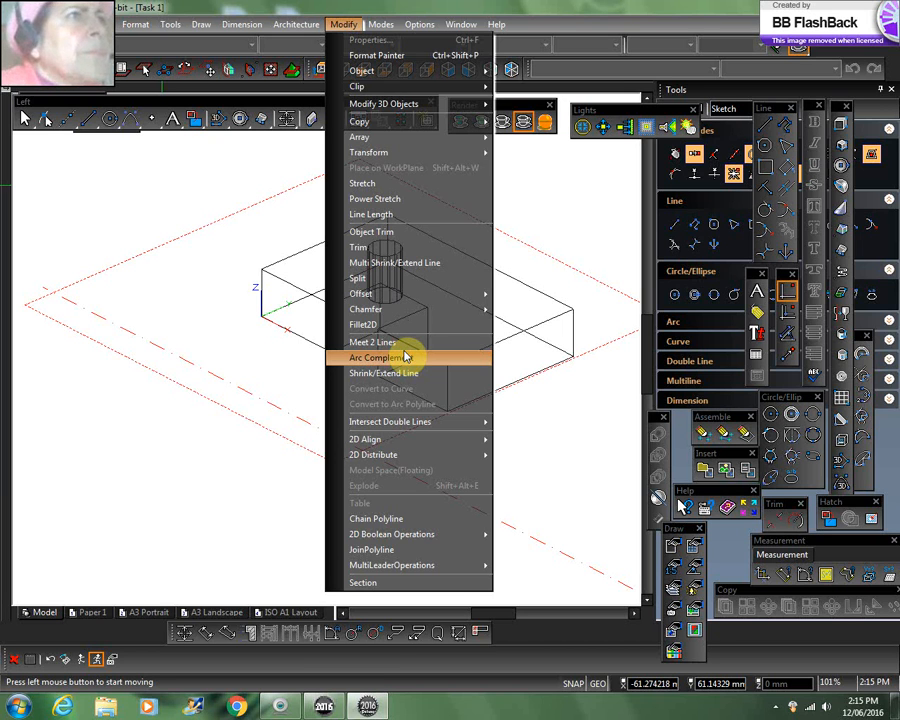
click(178, 460)
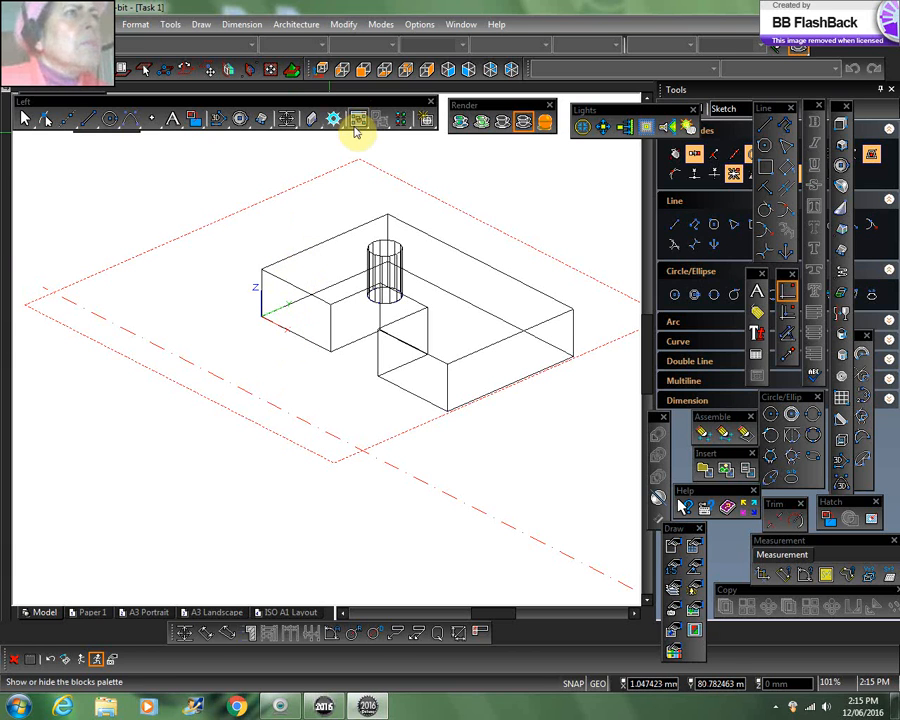
Compare the part in the Bottom, Isometric SE and World Plan views
click(385, 72)
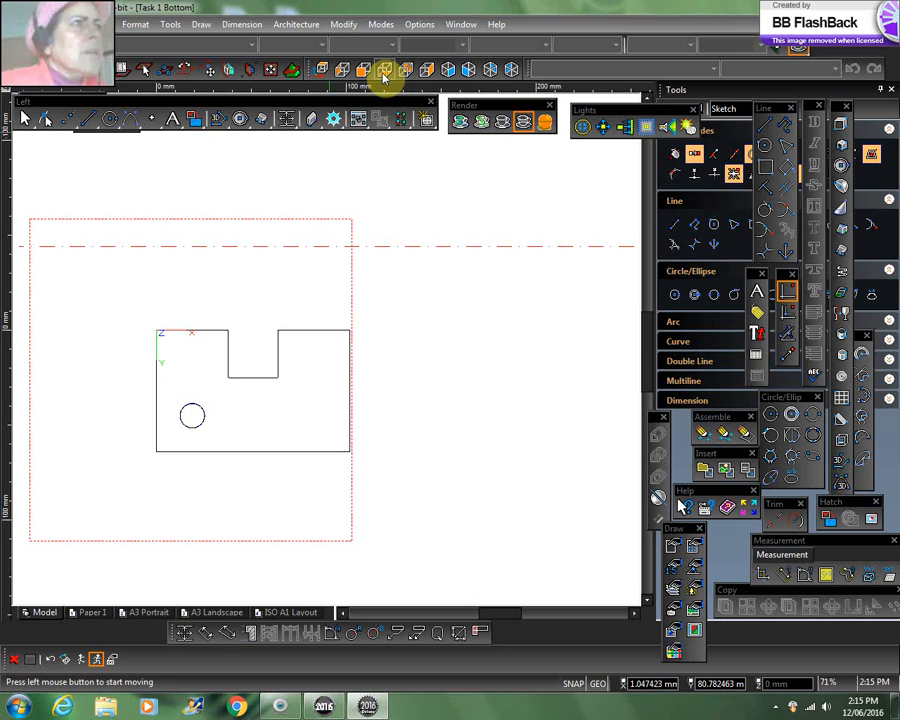
click(449, 72)
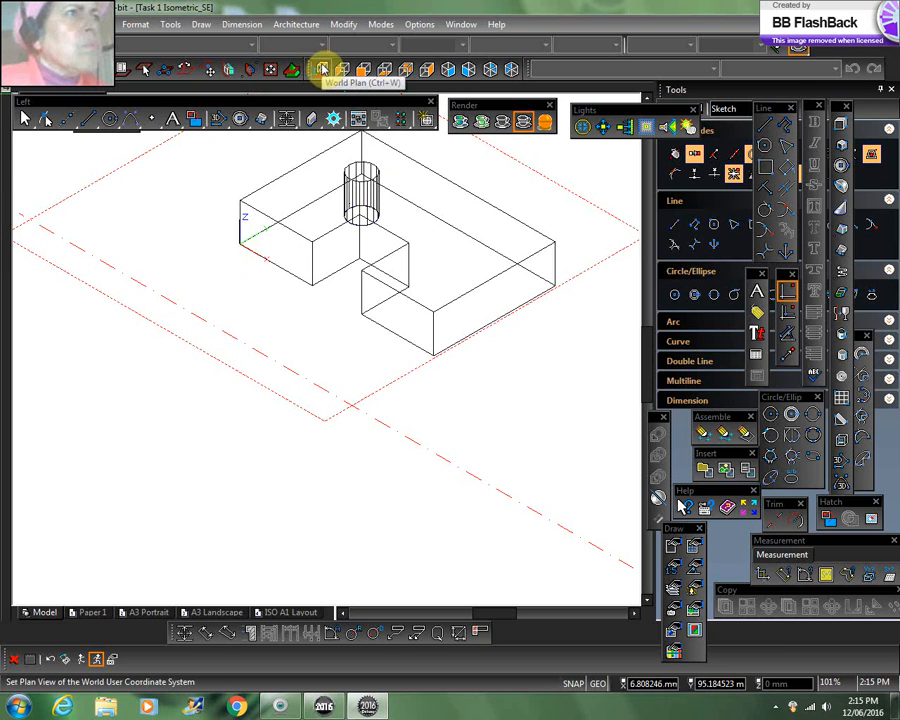
click(322, 69)
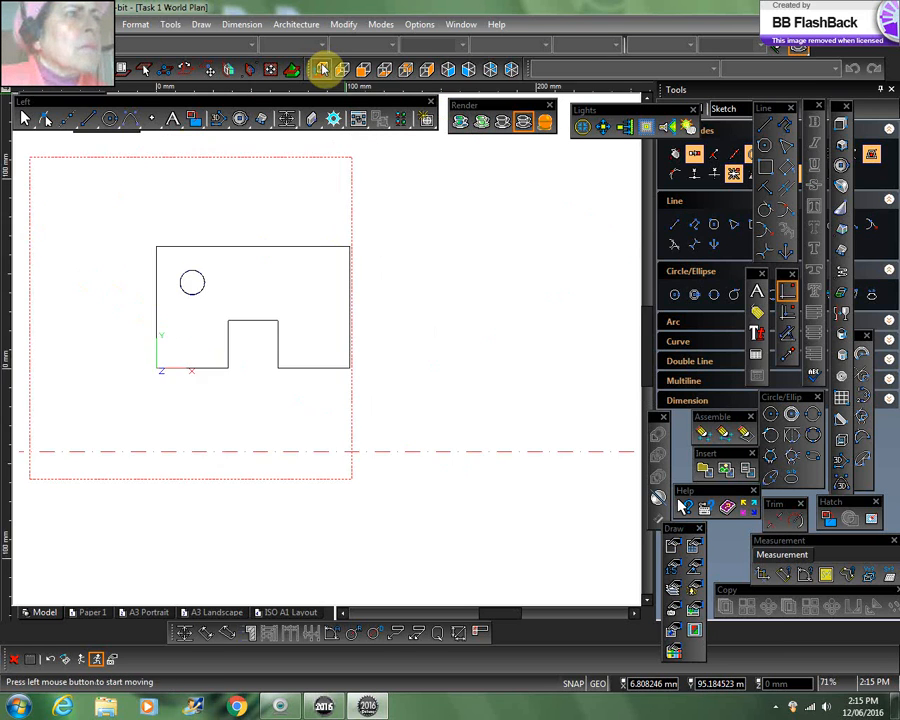
scroll(330, 263, down, 1)
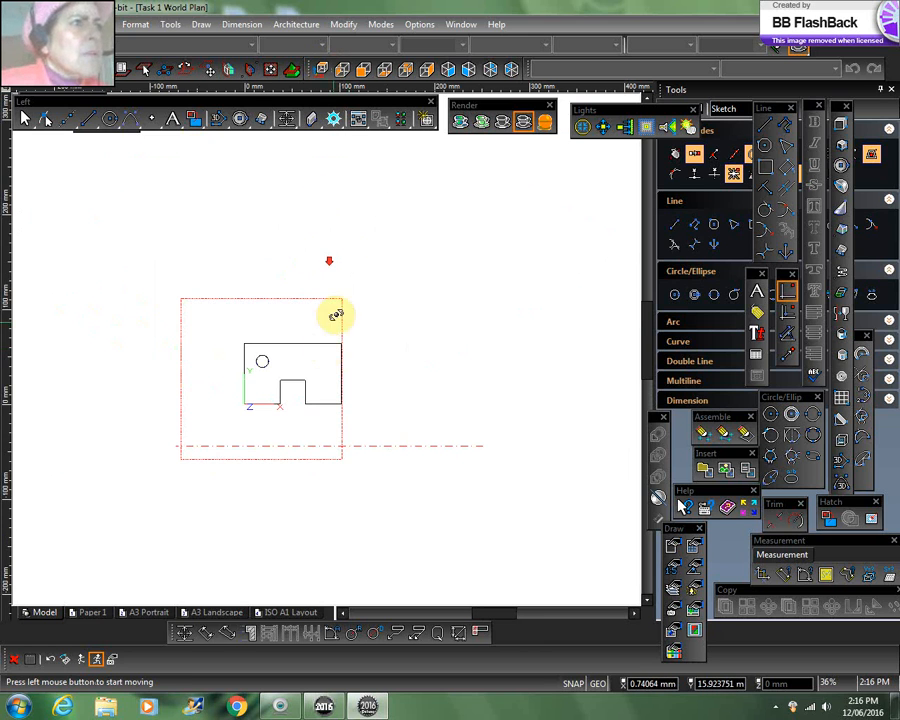
Set the workplane by facet on the part's top face, with its origin at the corner directly above the current origin
click(450, 70)
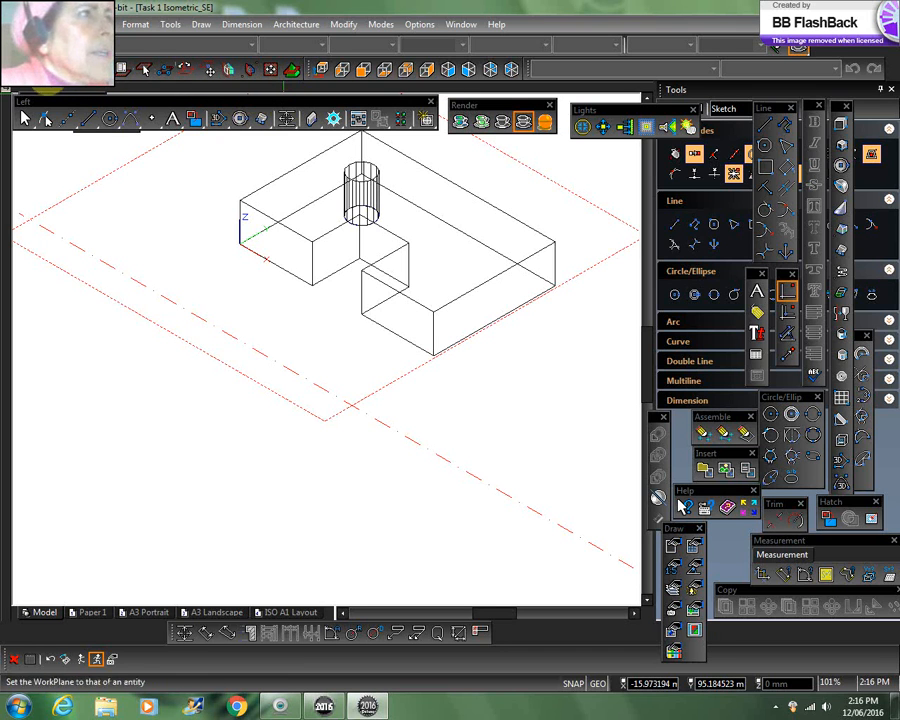
click(229, 71)
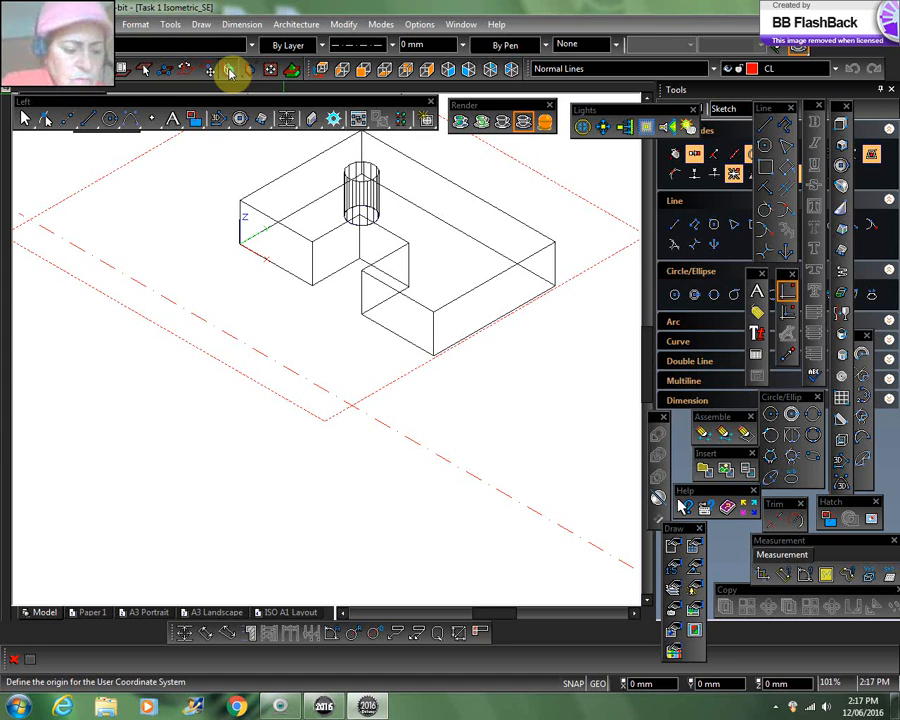
click(230, 72)
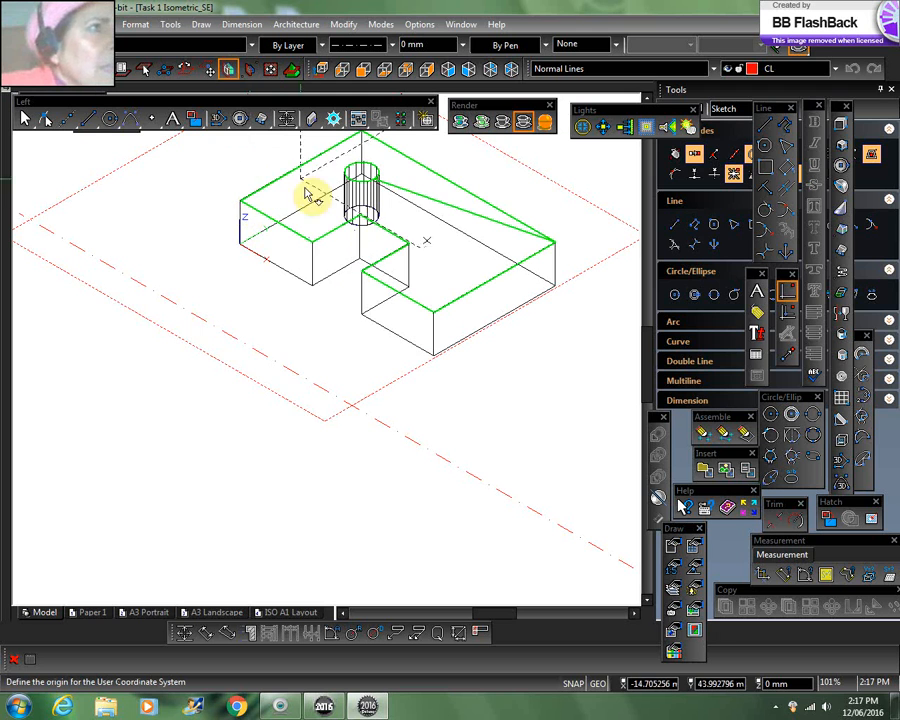
click(286, 268)
shift+middle_drag(276, 296, 288, 239)
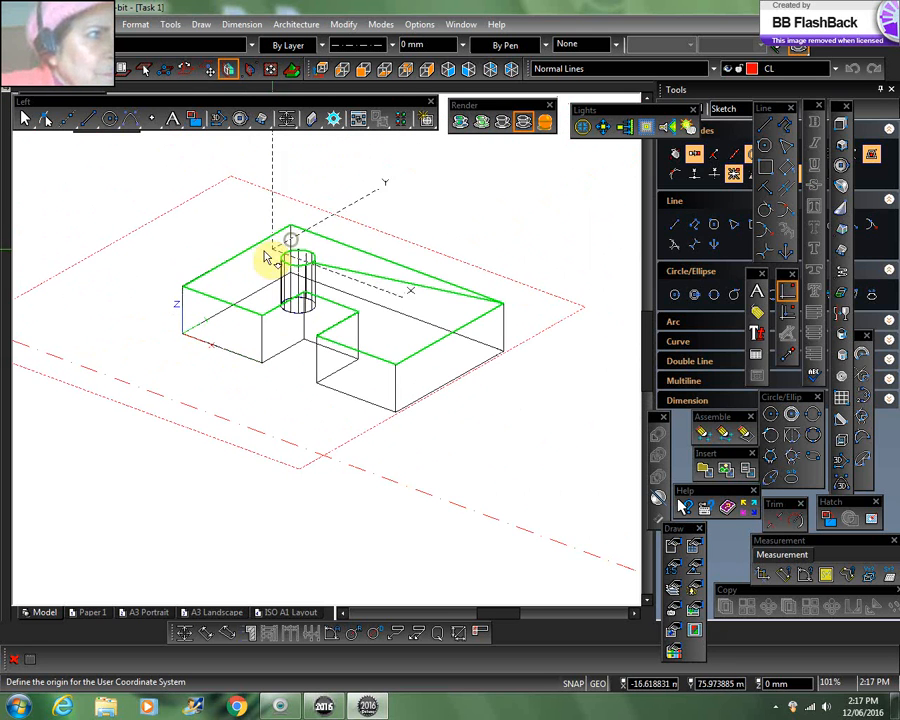
click(185, 290)
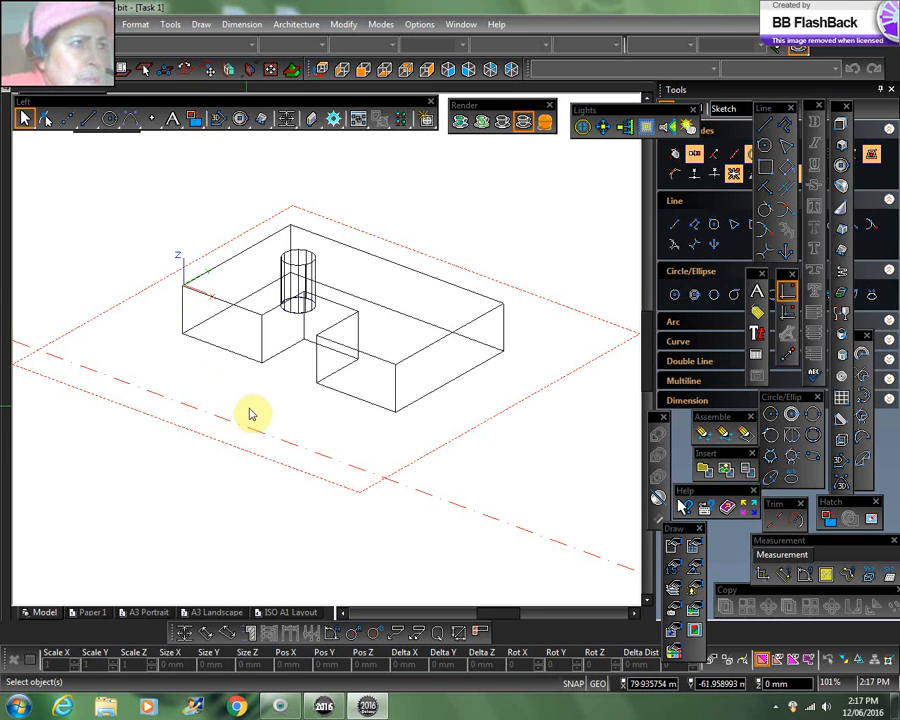
Check the part and its workplane in the Front view
middle_drag(336, 430, 397, 447)
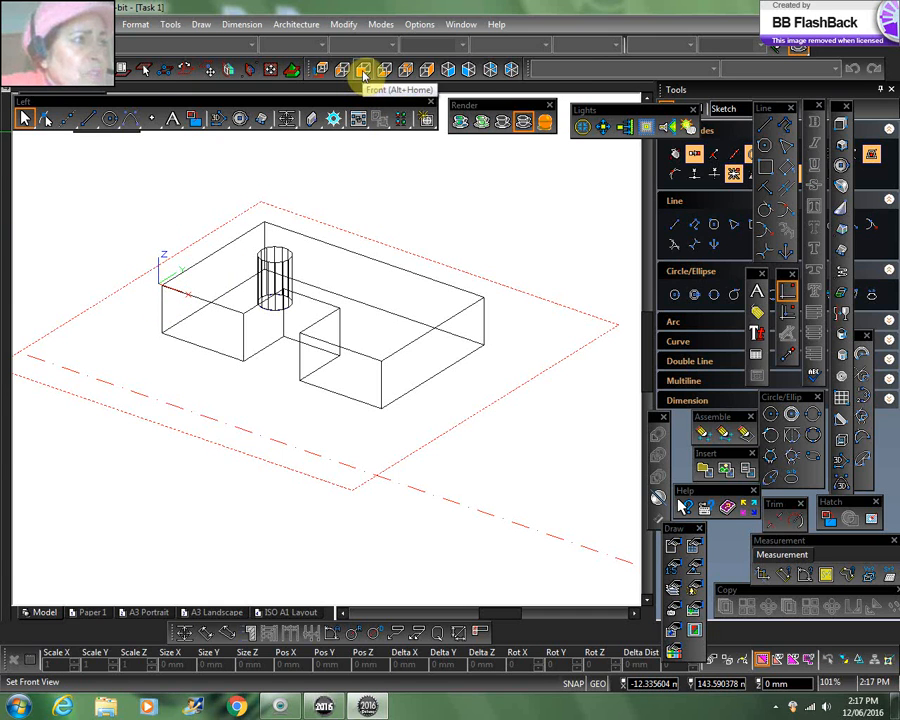
click(363, 72)
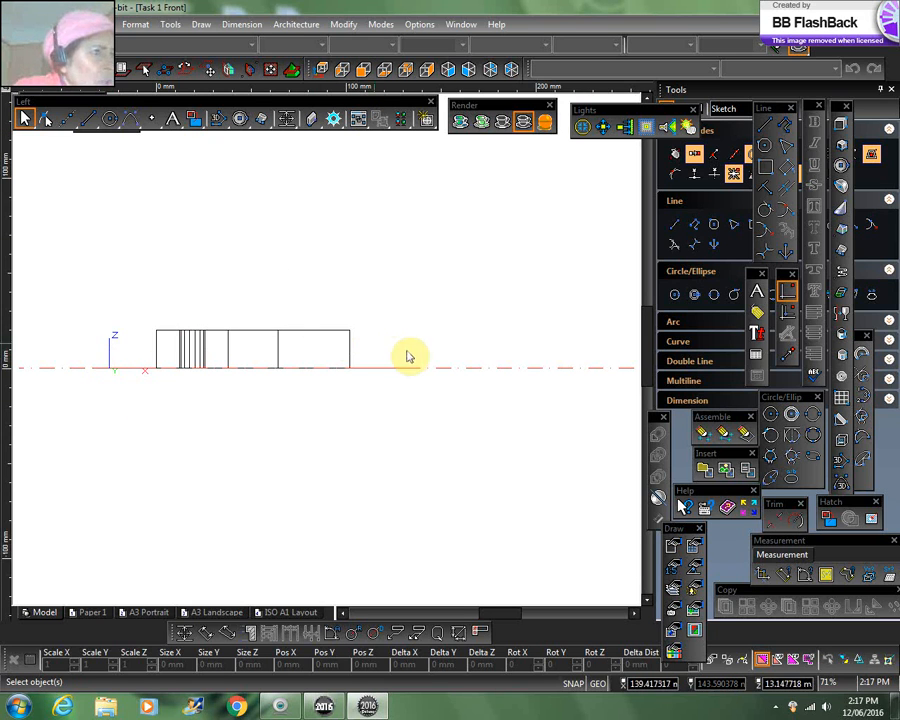
scroll(326, 350, down, 2)
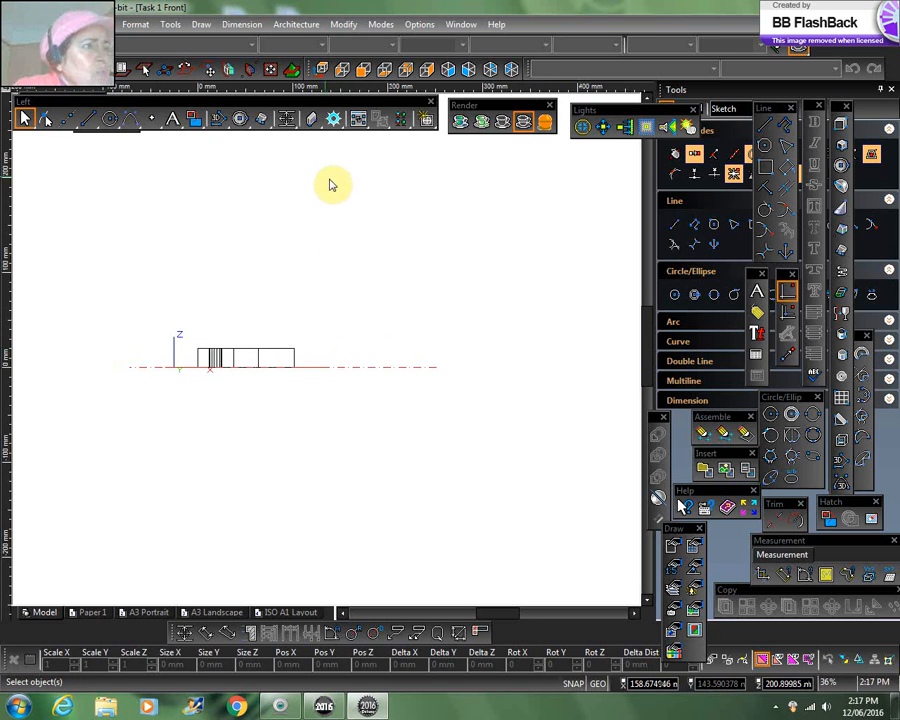
From the Isometric SE view, set the workplane by facet on the part's top face, with its origin at the outer corner
click(449, 69)
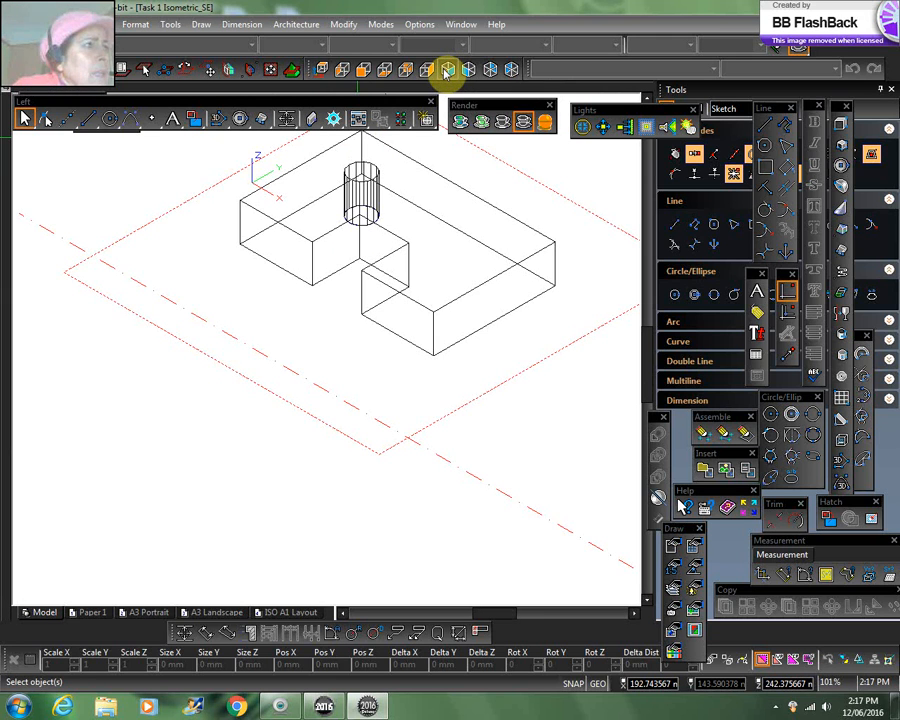
click(229, 68)
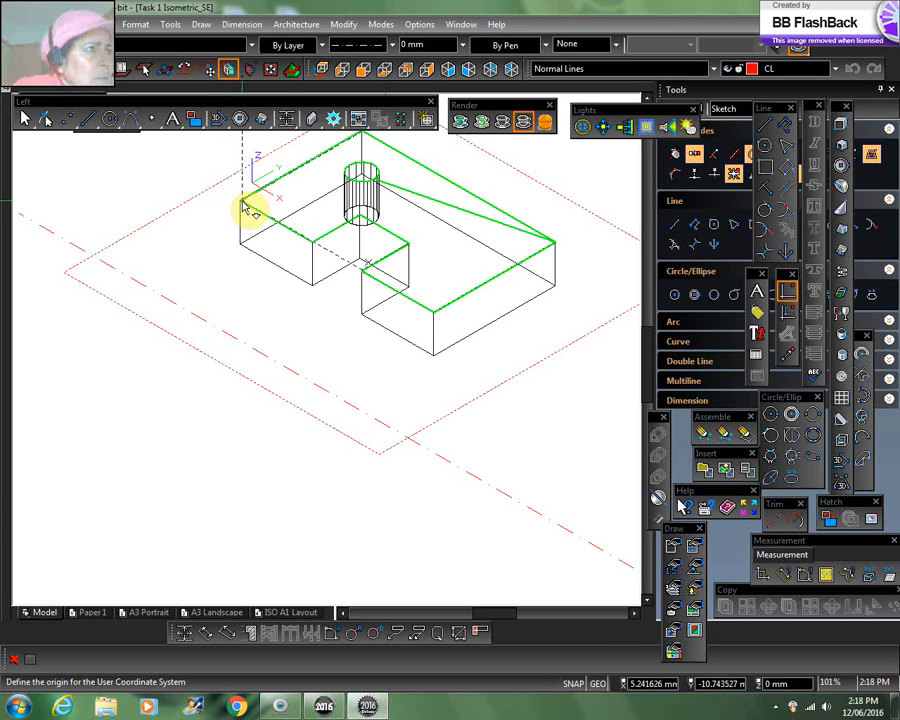
click(243, 205)
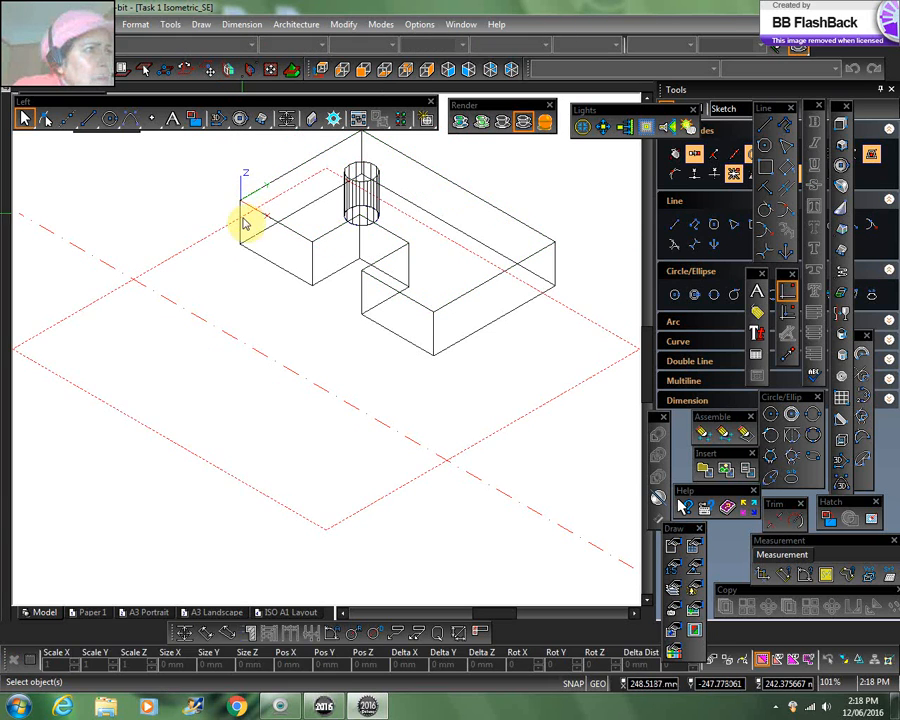
Check the top-face workplane in the Front view, then from the Isometric SE view with a slight orbit
click(362, 70)
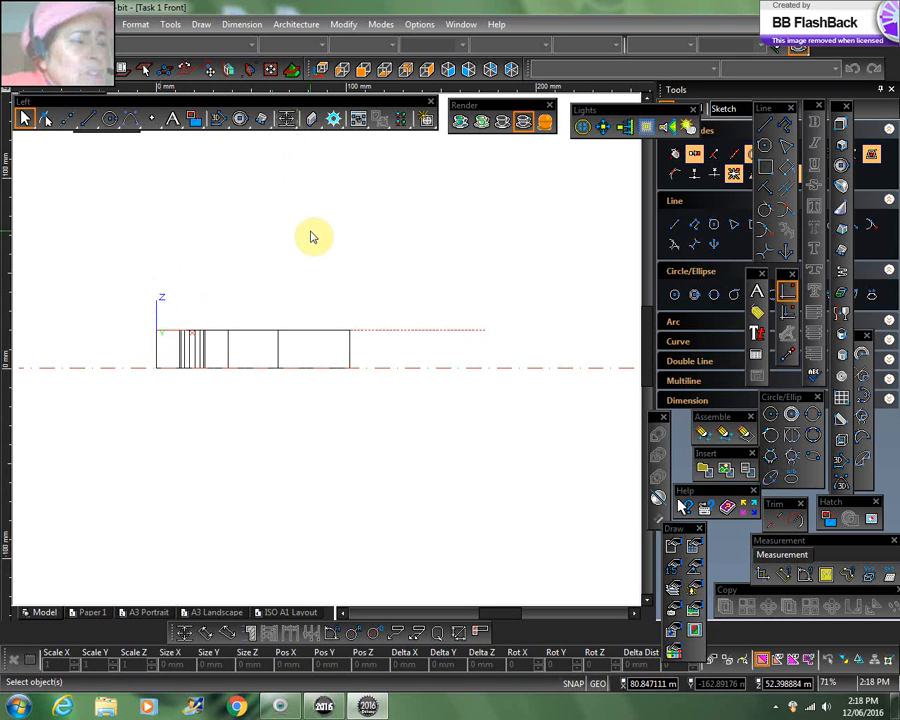
click(448, 69)
mouse_move(369, 350)
shift+middle_down()
mouse_move(372, 388)
mouse_move(388, 341)
mouse_move(381, 370)
shift+middle_up()
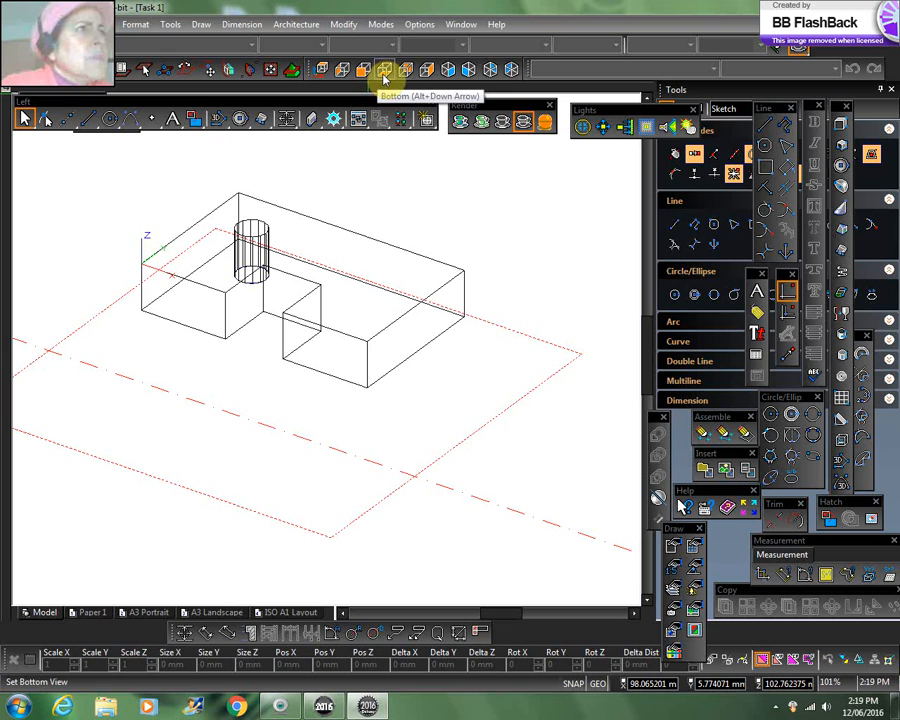
In the World Plan view, select the hole's Circle, accept the workplane change, and point out the Place on WorkPlane command before deselecting
click(322, 69)
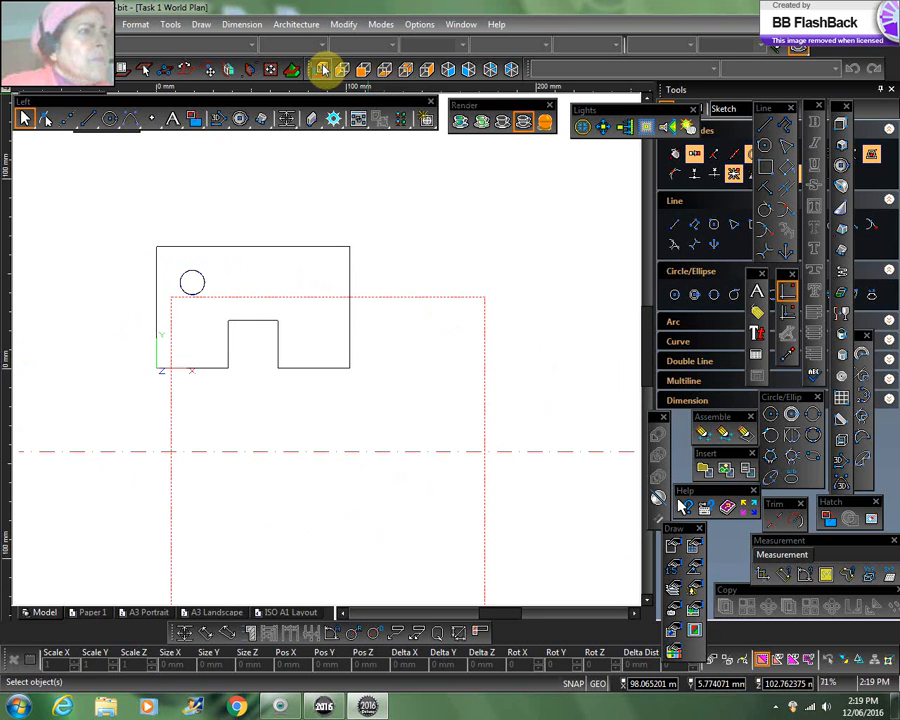
click(196, 278)
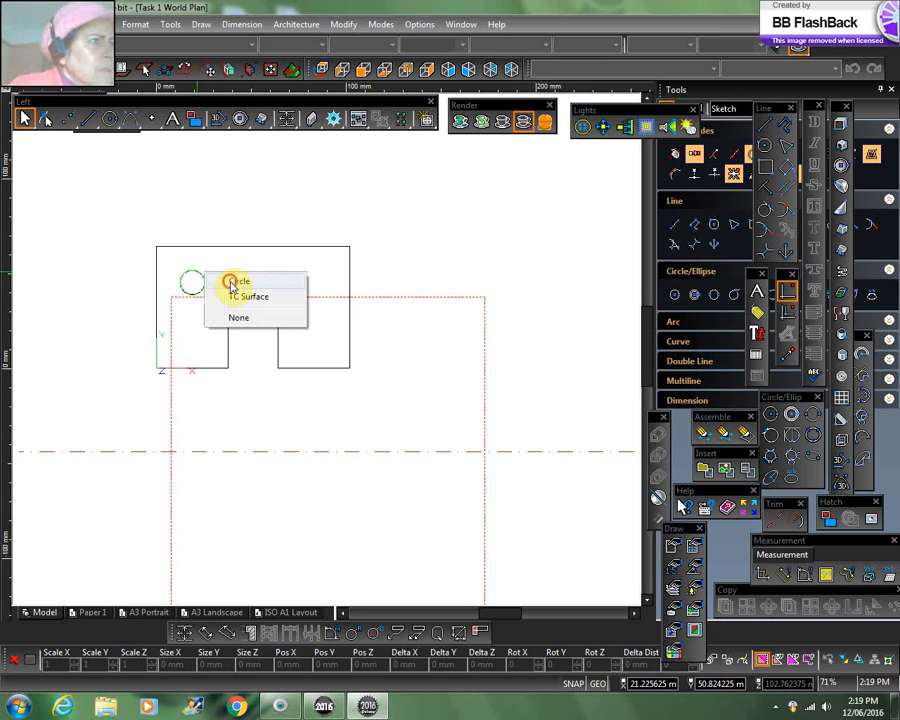
click(234, 282)
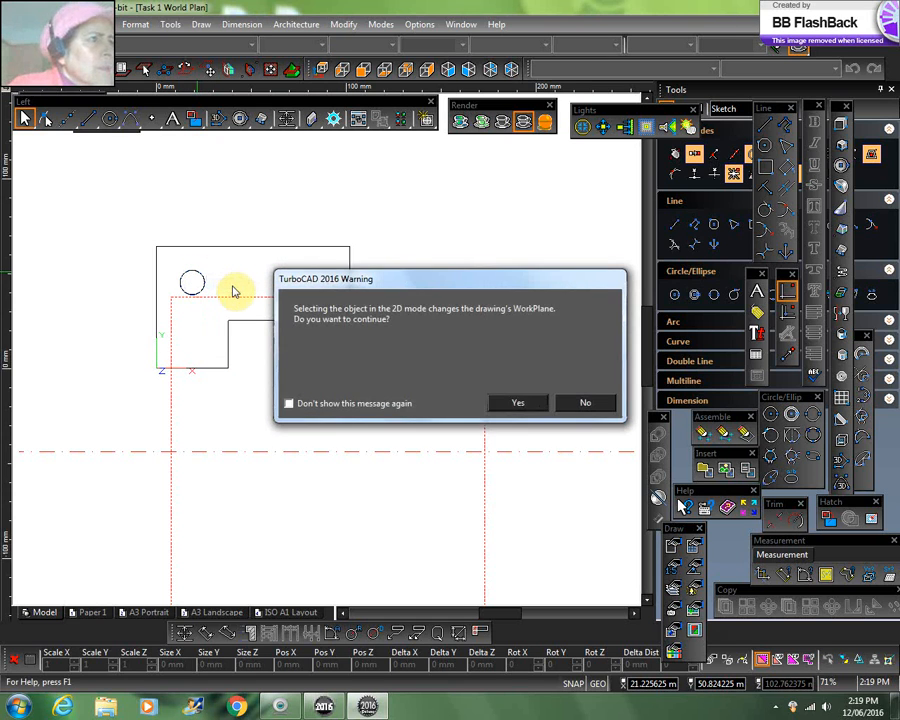
click(514, 404)
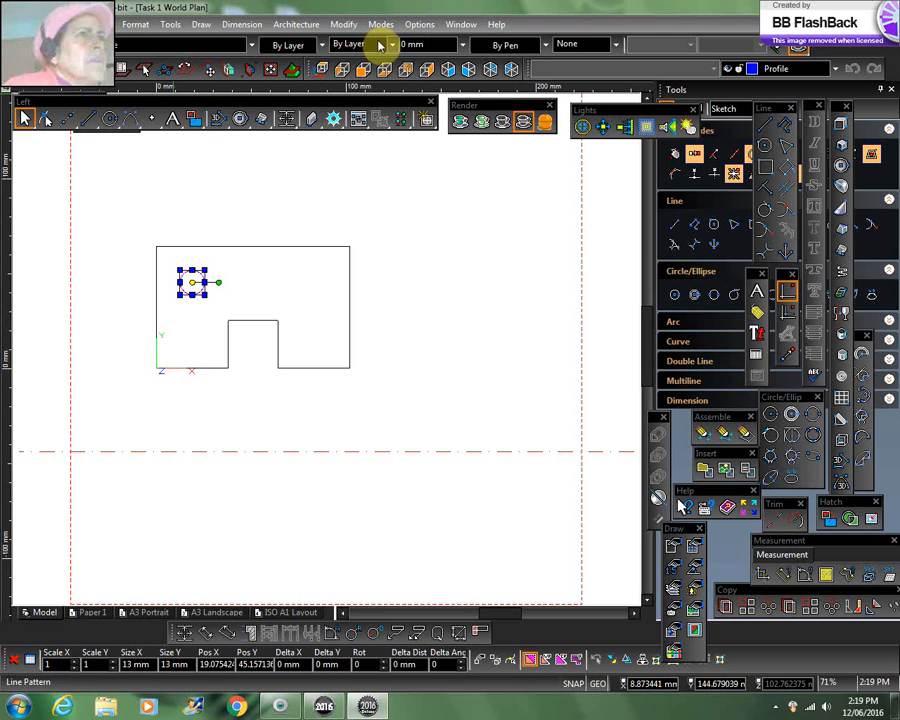
click(344, 26)
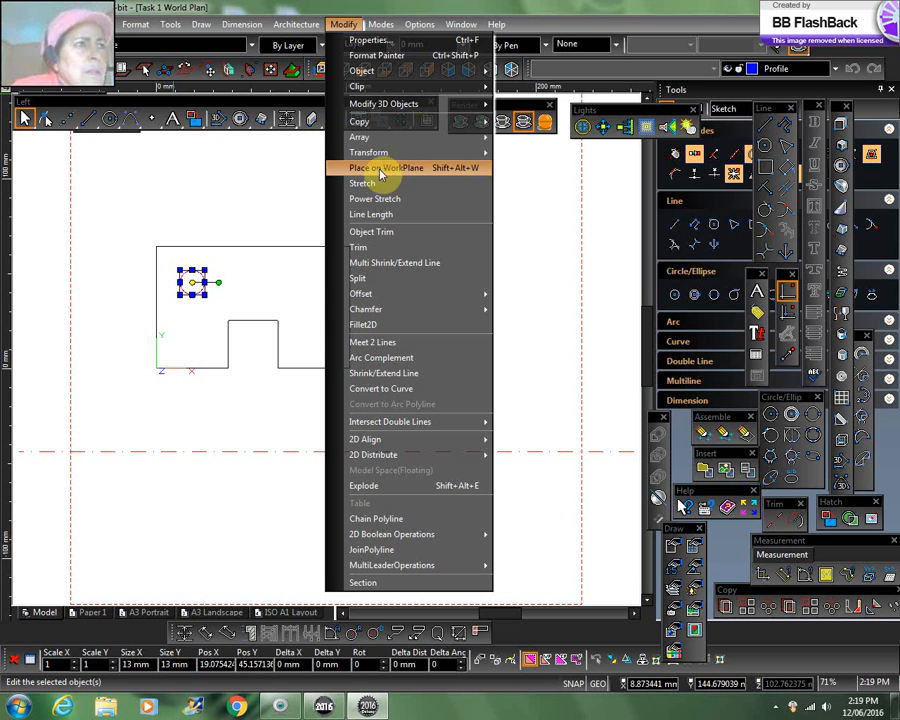
click(572, 394)
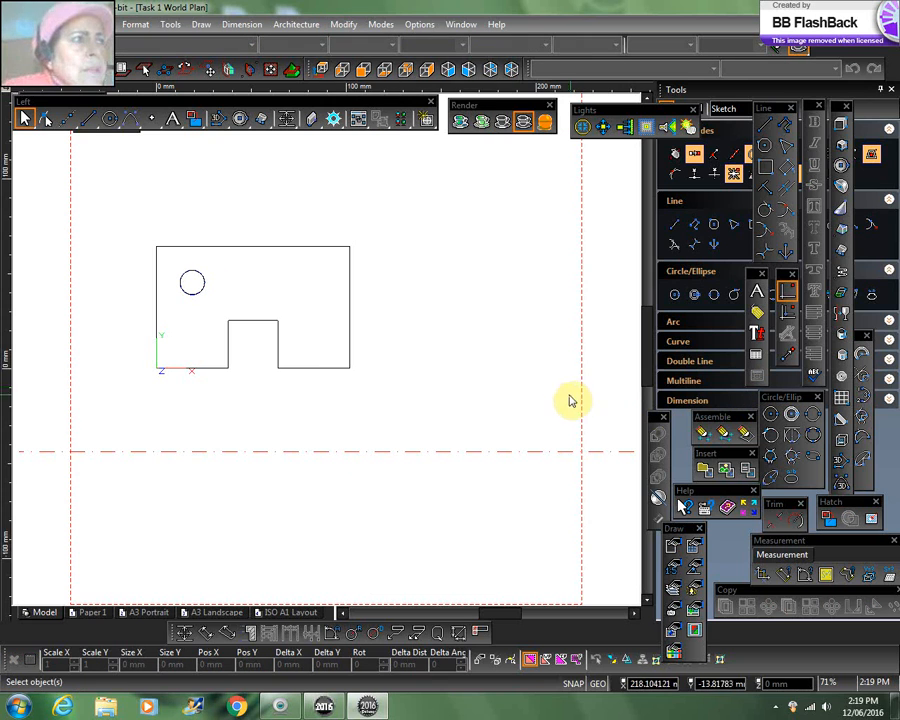
Show the part in the Isometric SE view and start the Simple Extrude command from the profile-based 3D objects
click(450, 70)
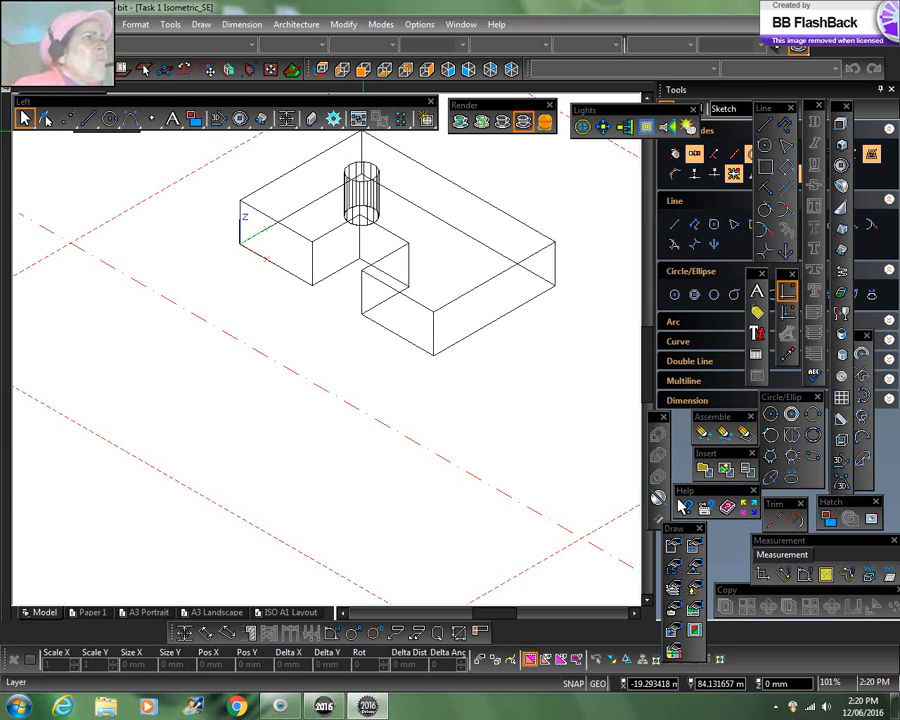
click(201, 26)
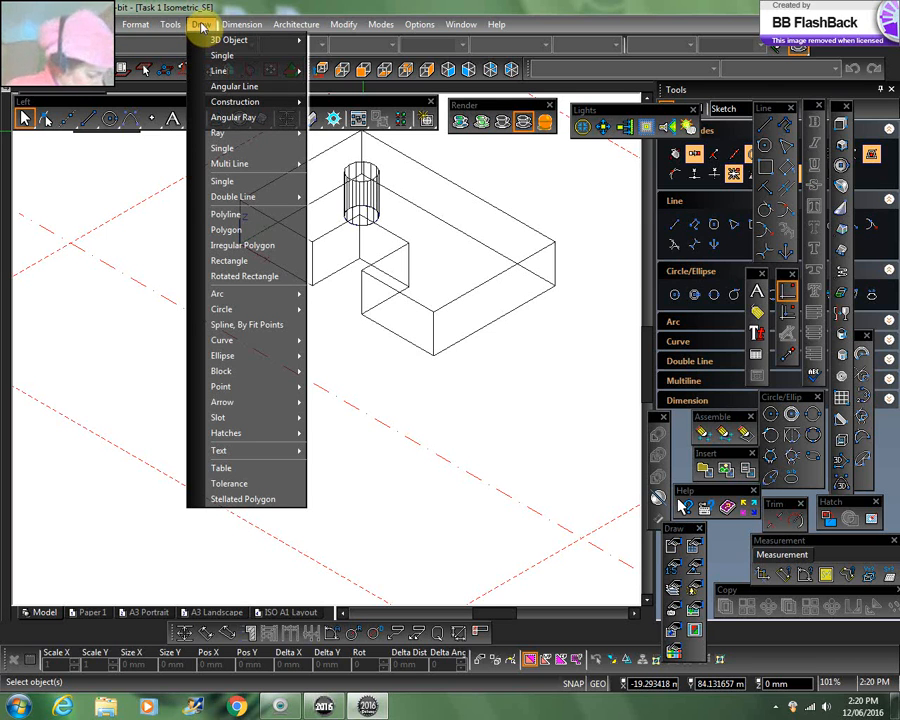
mouse_move(174, 25)
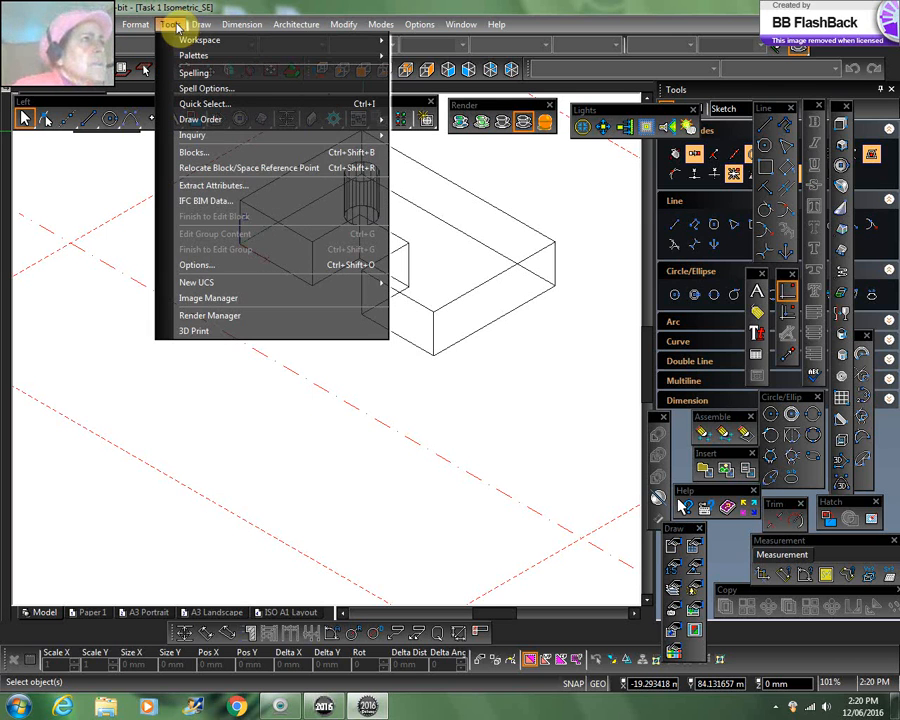
mouse_move(218, 41)
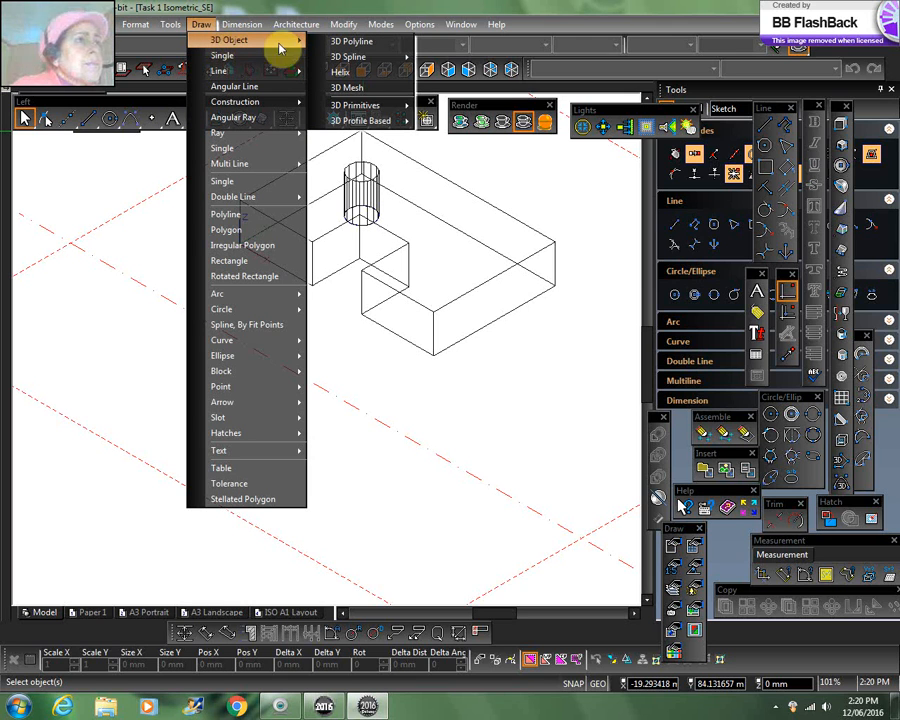
mouse_move(357, 122)
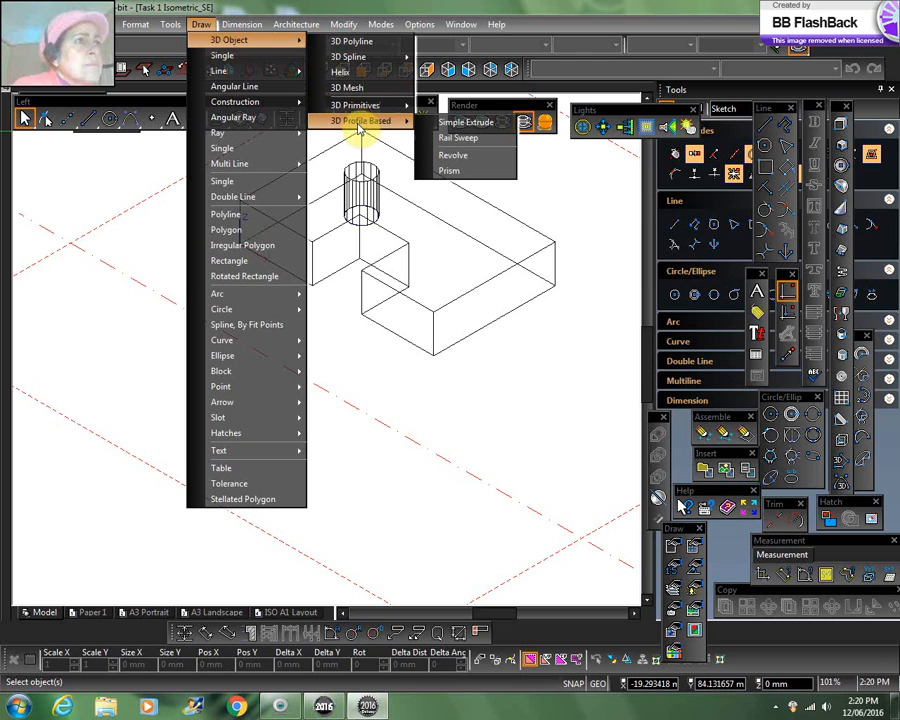
click(483, 124)
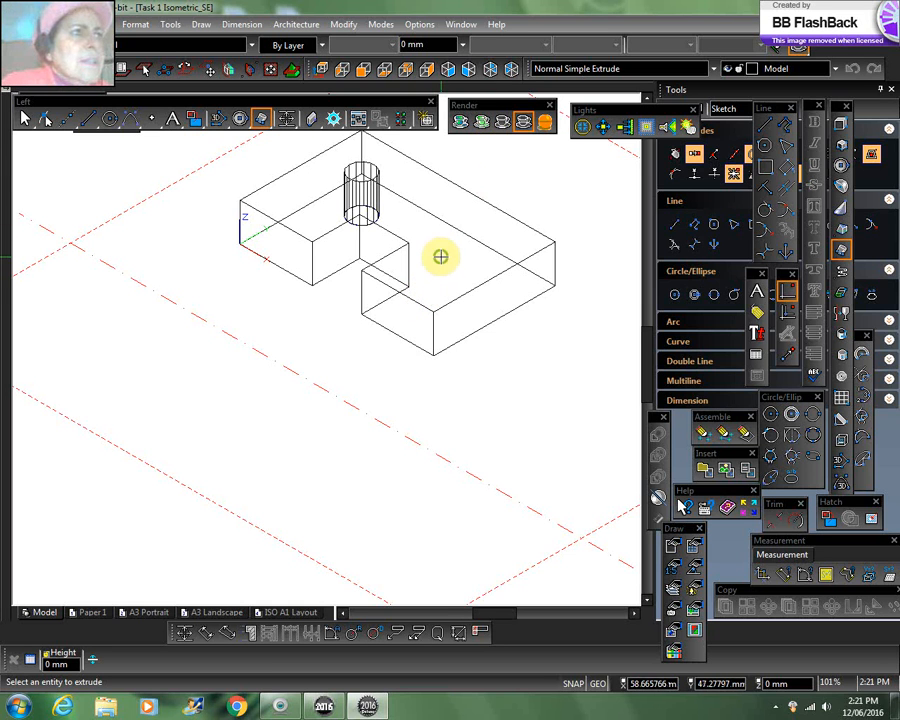
Orbit around the part to examine it from several angles, resetting to the Isometric SE view in between
shift+middle_drag(442, 265, 427, 248)
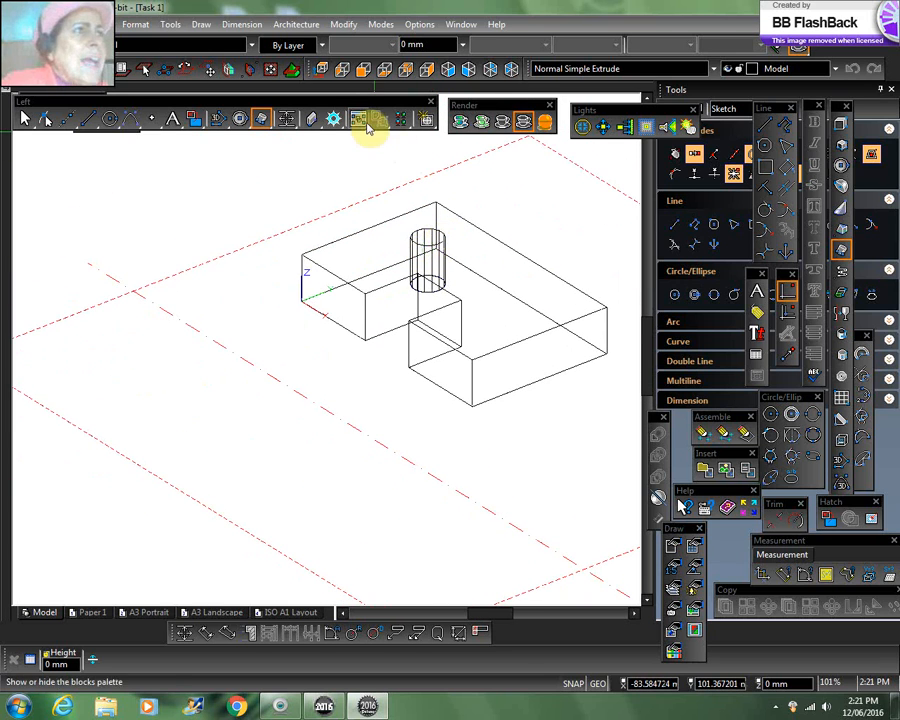
shift+middle_drag(492, 305, 502, 454)
shift+middle_drag(497, 253, 536, 247)
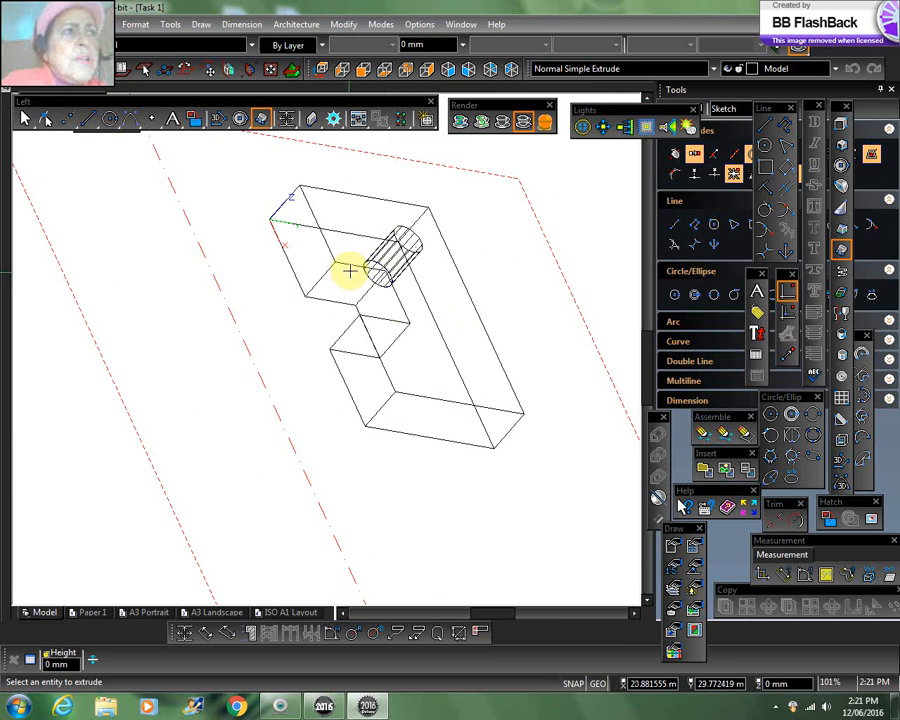
shift+middle_drag(456, 329, 404, 402)
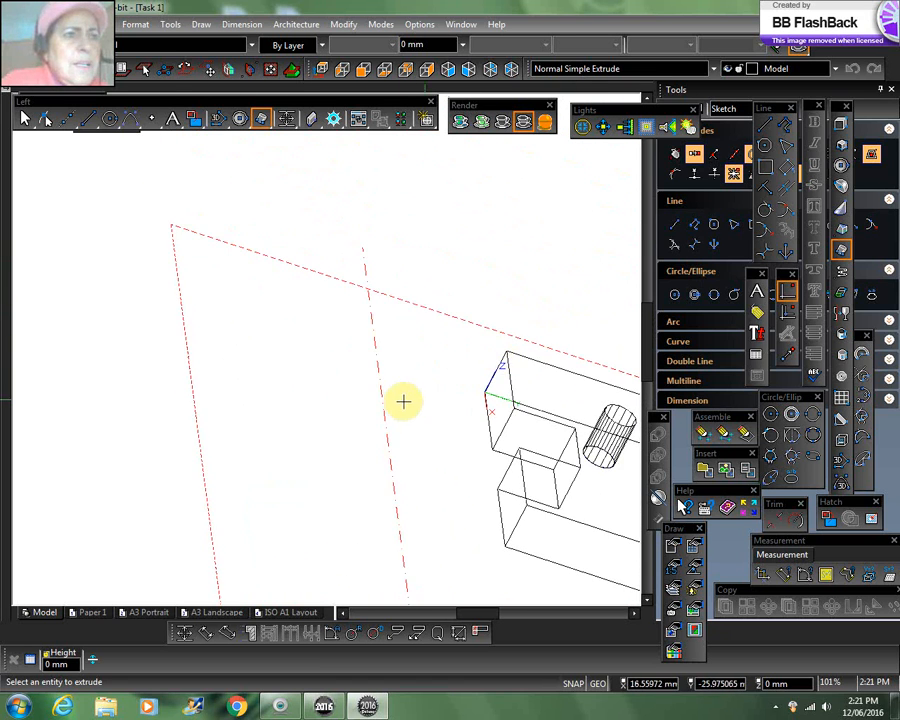
click(449, 70)
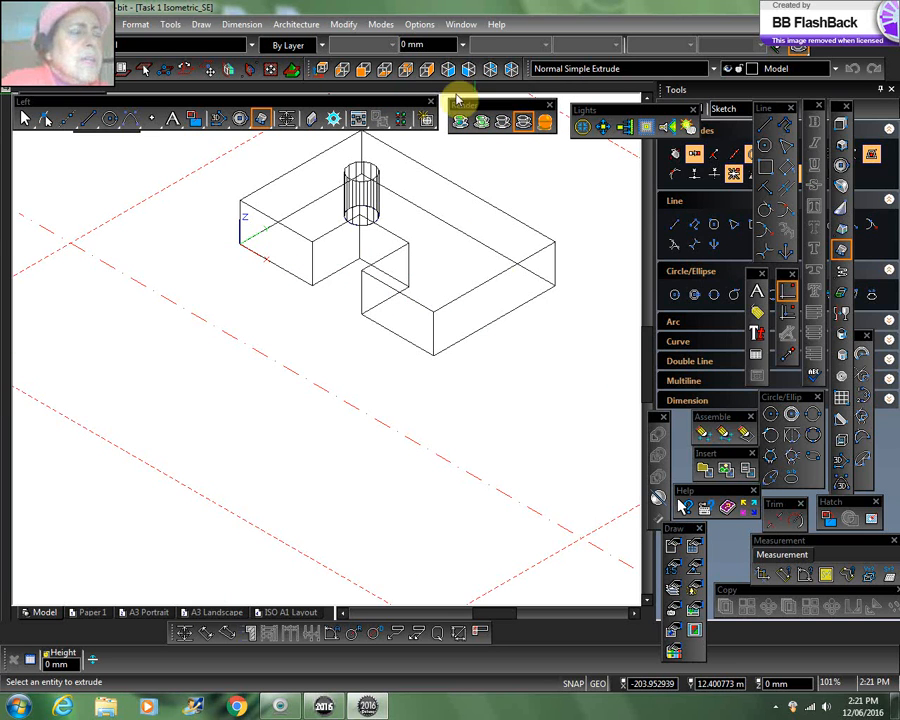
shift+middle_drag(504, 311, 504, 296)
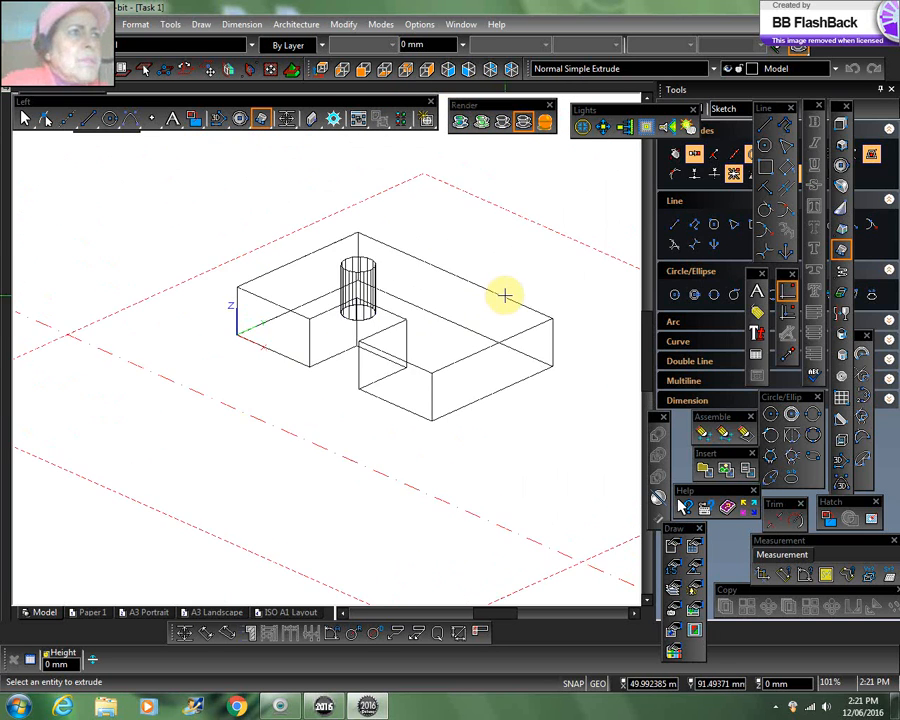
shift+middle_drag(524, 345, 520, 333)
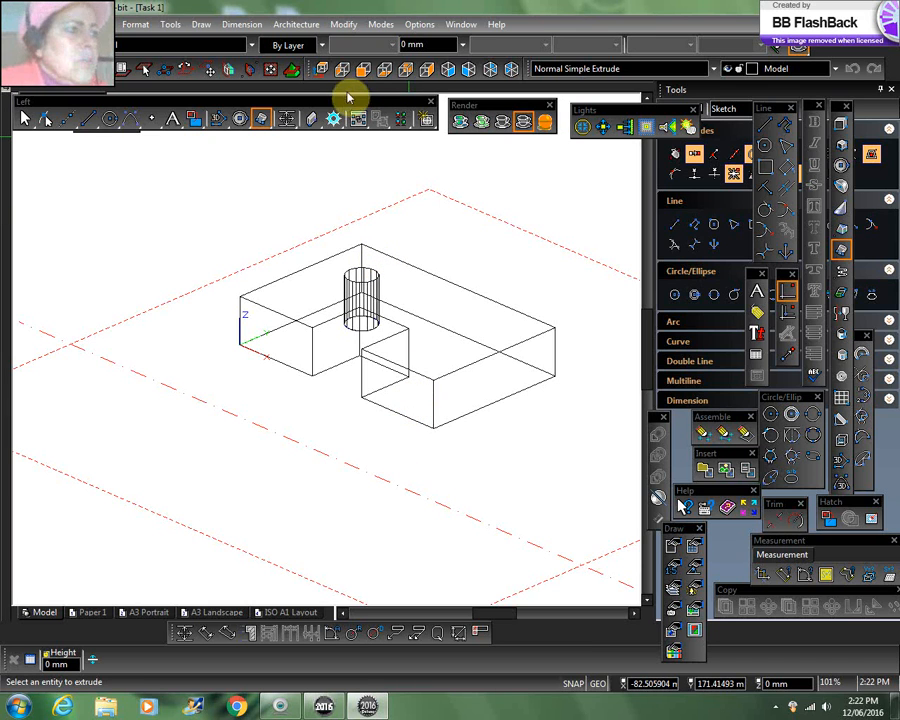
Open the A3 Landscape layout and examine the dimensioned plan view of the part
click(217, 614)
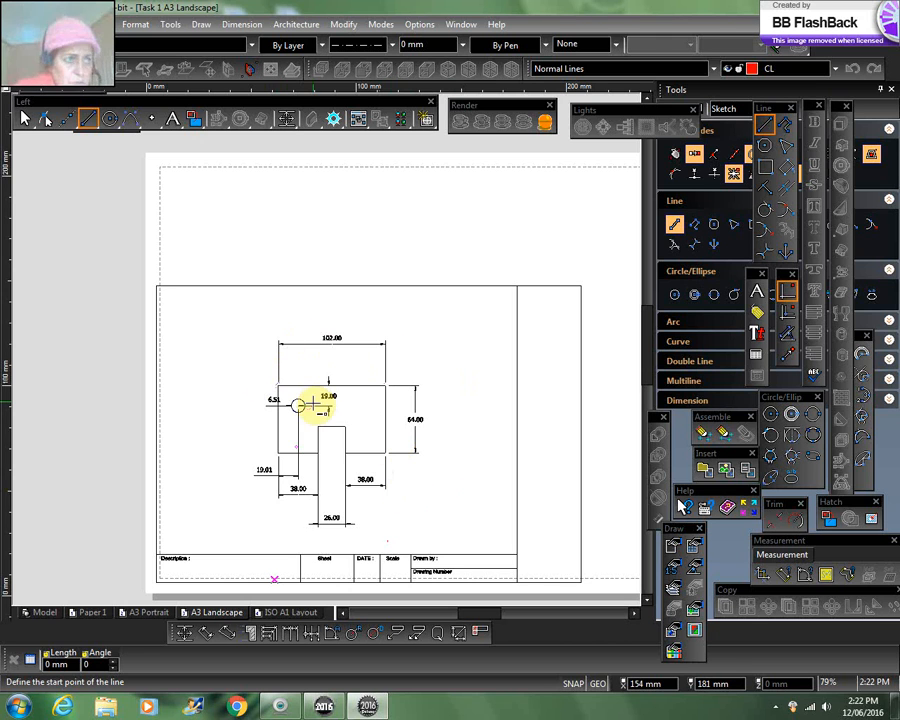
scroll(310, 401, up, 2)
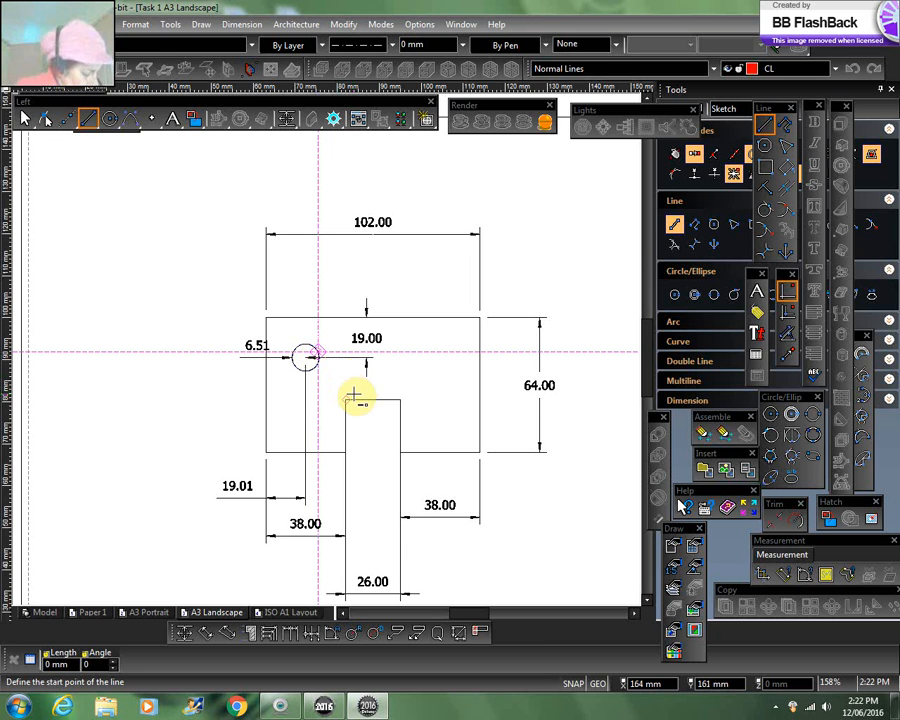
Try an Orthogonal dimension between the upper and lower corners of the plate's left edge
click(238, 27)
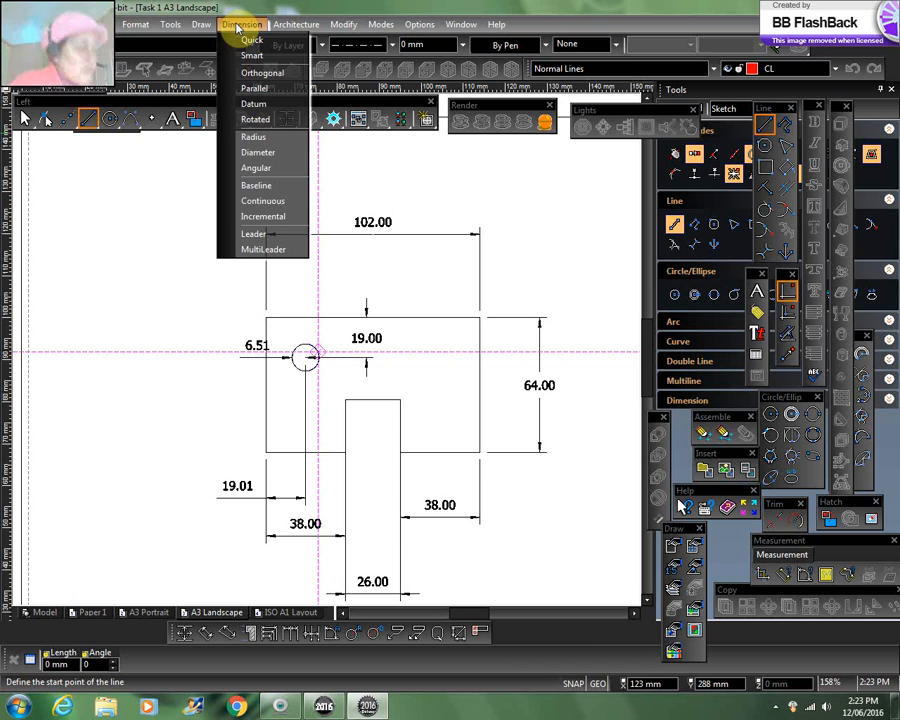
click(261, 75)
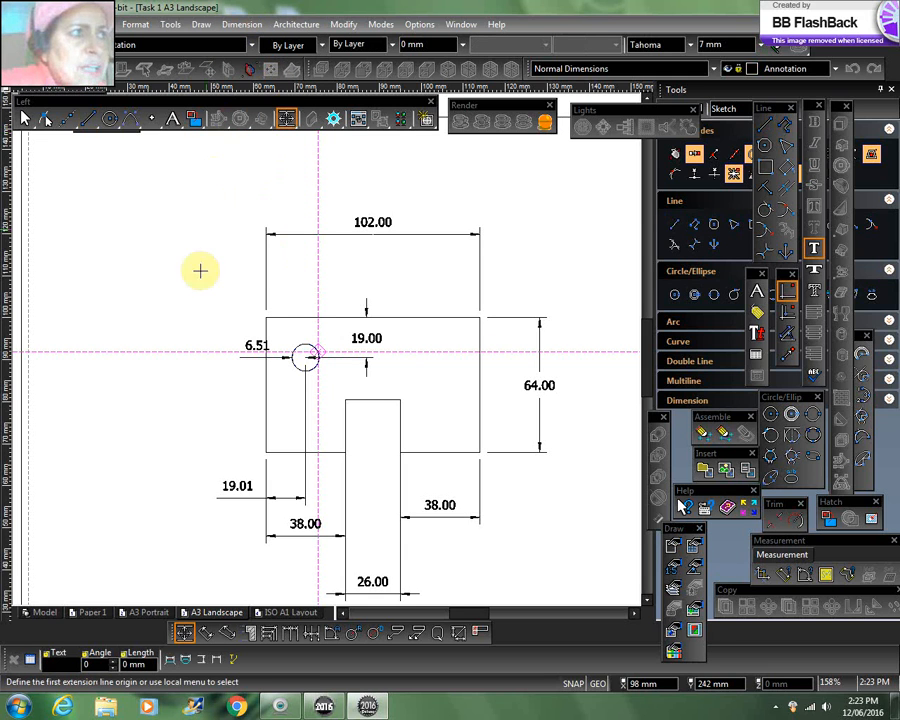
click(265, 318)
click(265, 452)
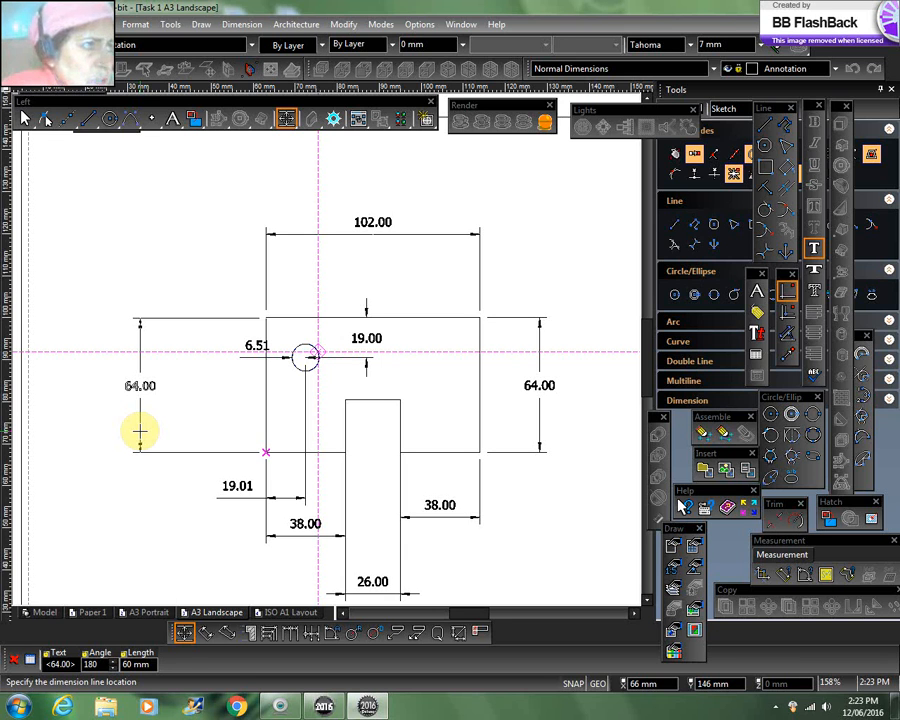
key(Escape)
scroll(602, 536, down, 1)
scroll(323, 347, up, 1)
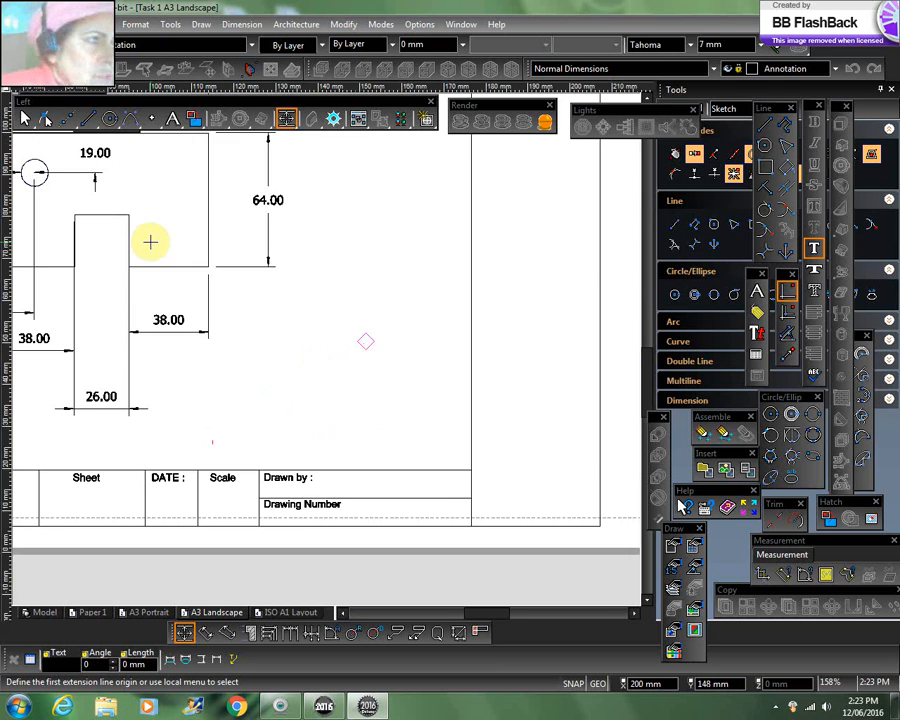
scroll(324, 348, up, 1)
scroll(326, 350, down, 1)
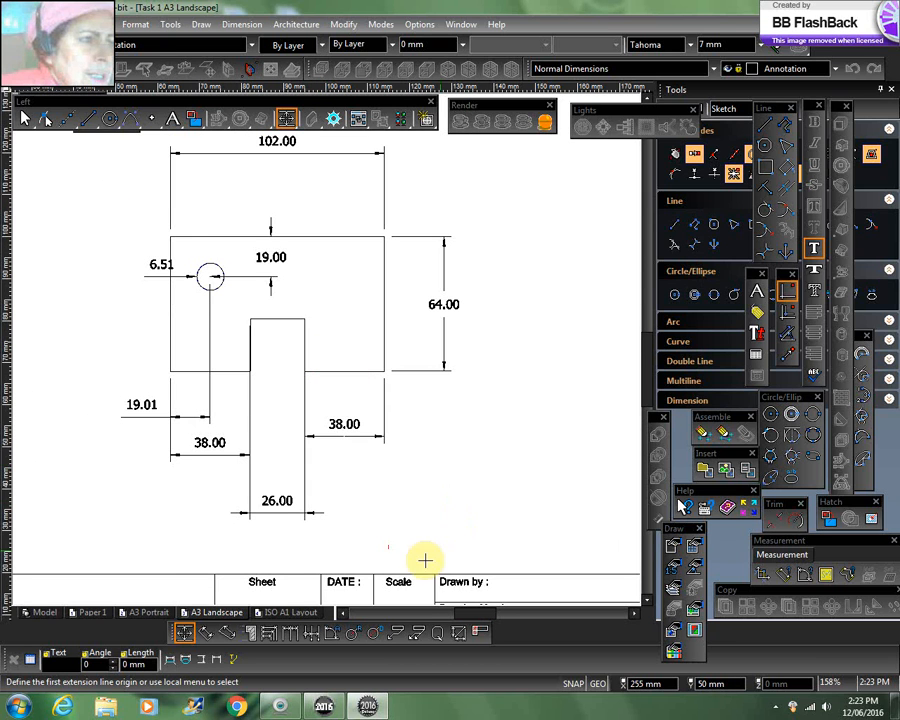